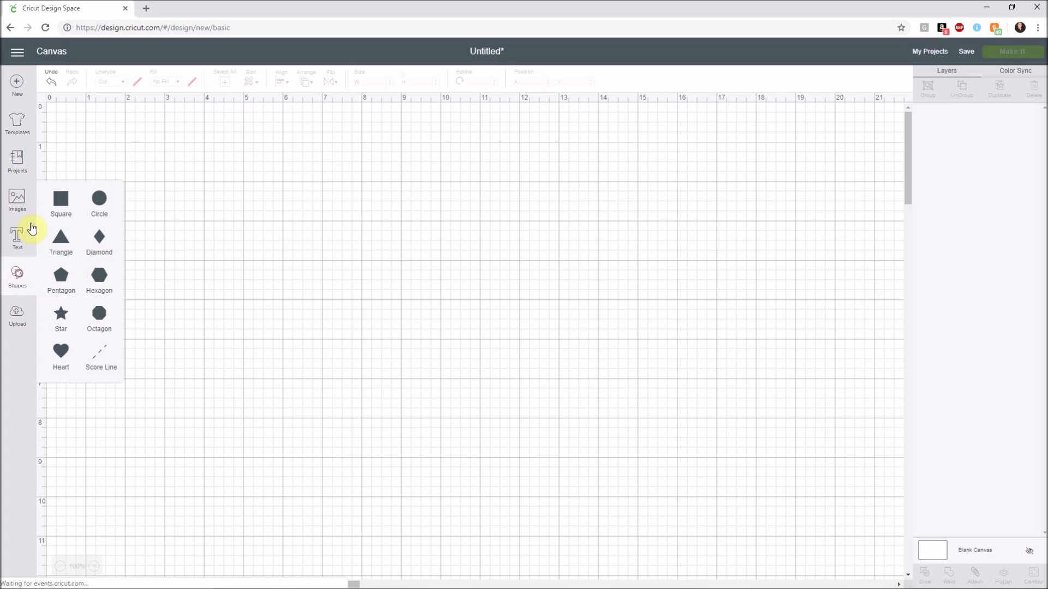
Add a square shape to the canvas, unlock its proportions and stretch it to about 3.49 by 3.17 inches.
{"action": "left_click", "coordinate": [62, 203]}
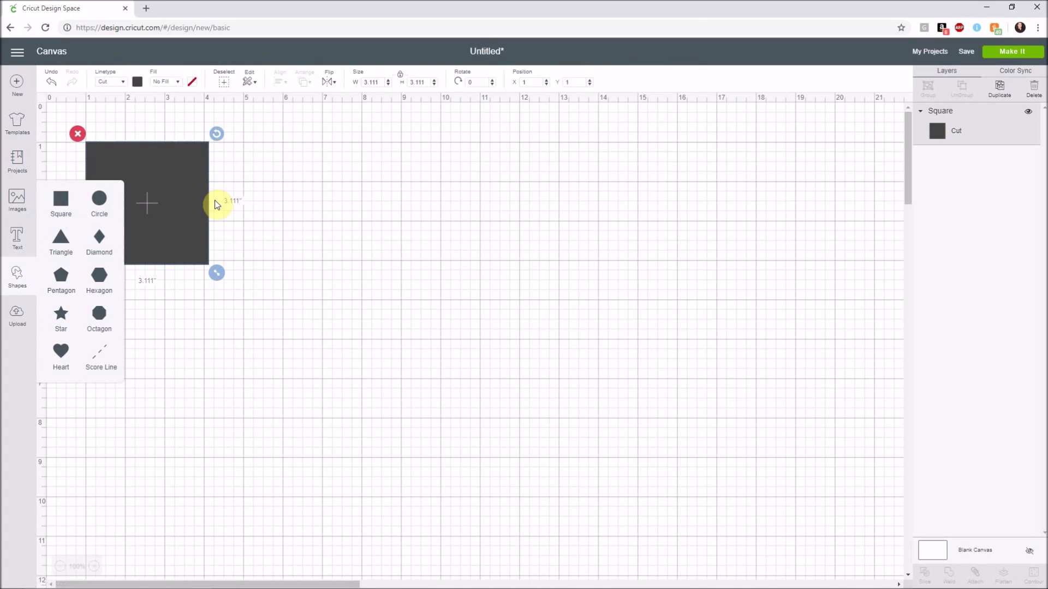
{"action": "left_click_drag", "start_coordinate": [158, 167], "coordinate": [238, 220]}
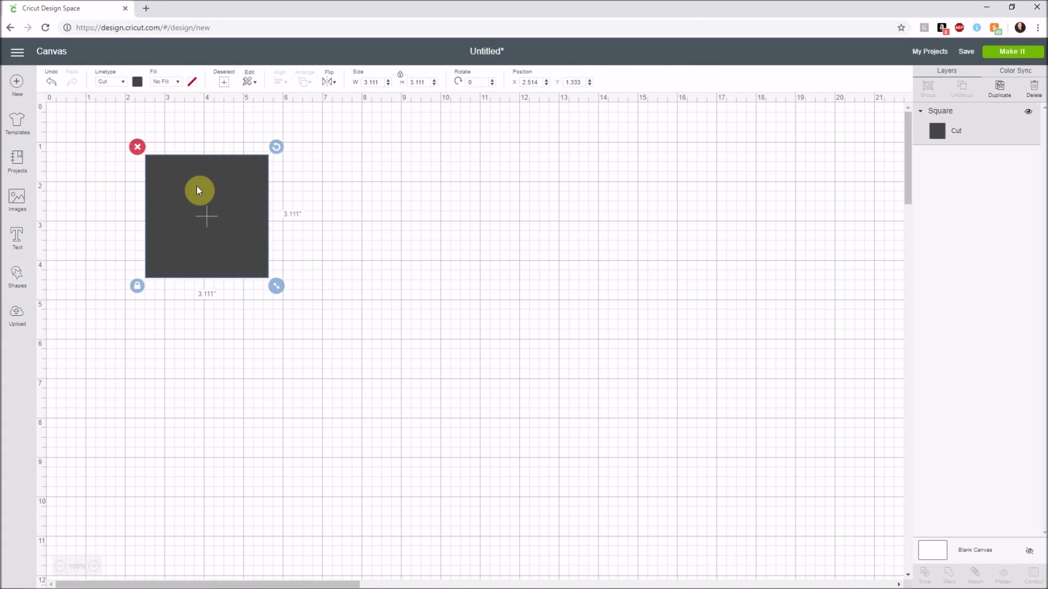
{"action": "left_click", "coordinate": [137, 286]}
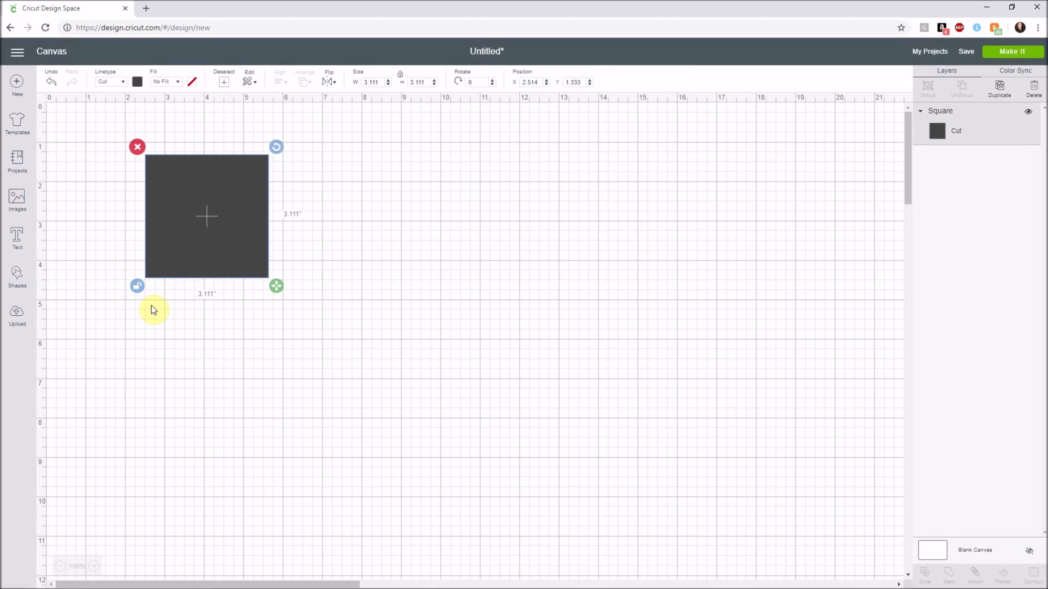
{"action": "mouse_move", "coordinate": [276, 286]}
{"action": "left_mouse_down"}
{"action": "mouse_move", "coordinate": [322, 292]}
{"action": "mouse_move", "coordinate": [266, 277]}
{"action": "mouse_move", "coordinate": [300, 280]}
{"action": "mouse_move", "coordinate": [291, 288]}
{"action": "left_mouse_up"}
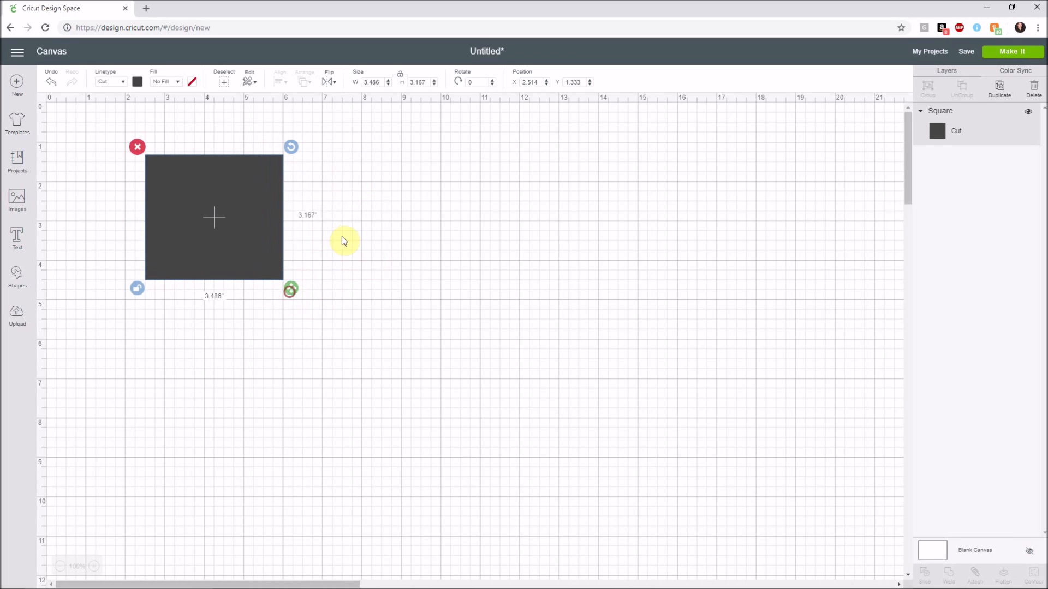
Set the rectangle's size to 6 inches wide and 2 inches high, and place it at about X 1, Y 1.6.
{"action": "double_click", "coordinate": [370, 82]}
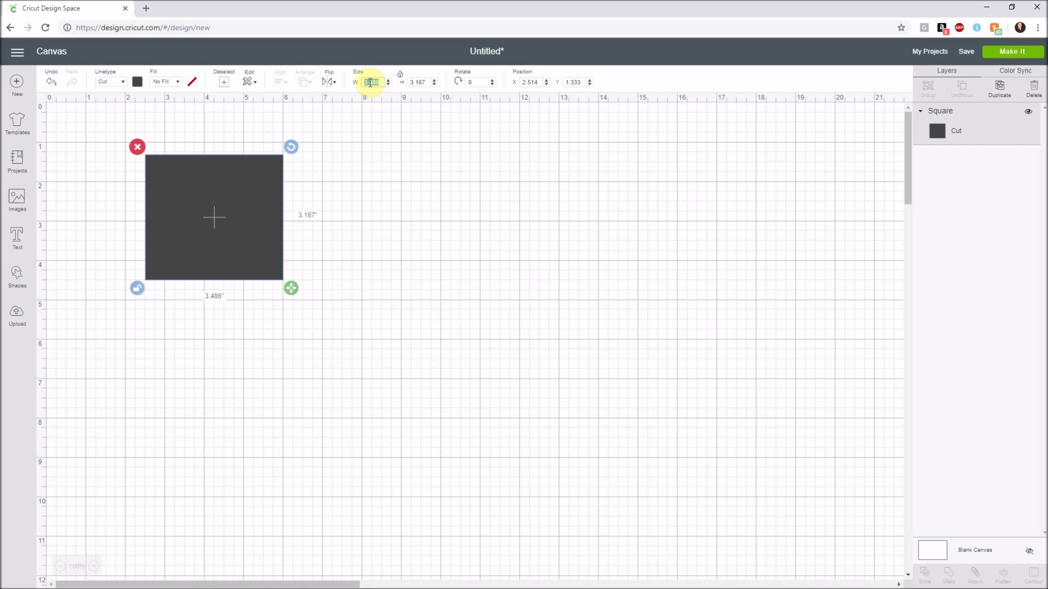
{"action": "type", "text": "6"}
{"action": "double_click", "coordinate": [423, 82]}
{"action": "type", "text": "2"}
{"action": "key", "text": "Return"}
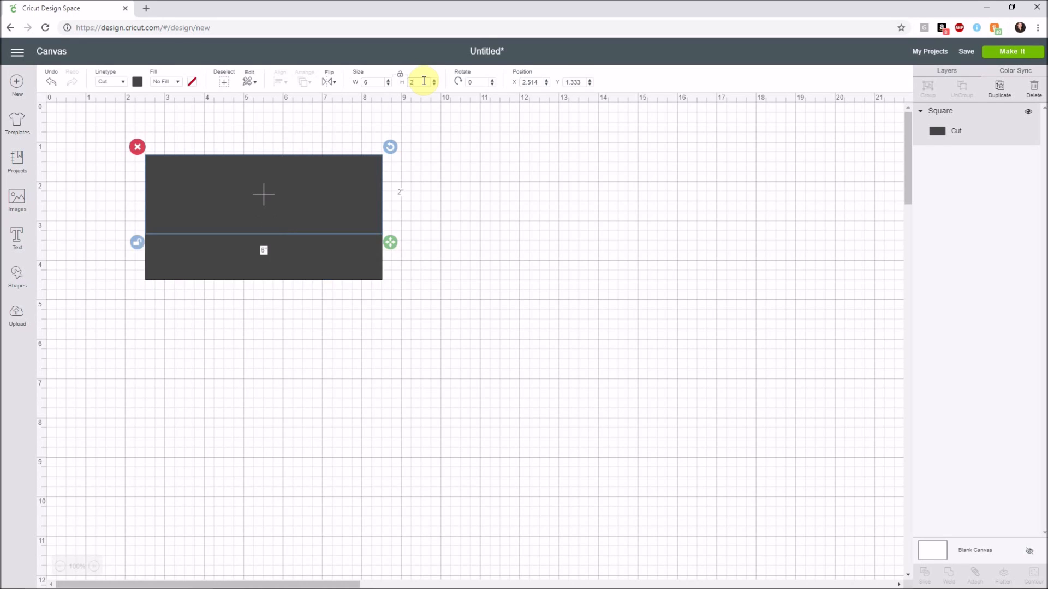
{"action": "left_click_drag", "start_coordinate": [329, 172], "coordinate": [262, 192]}
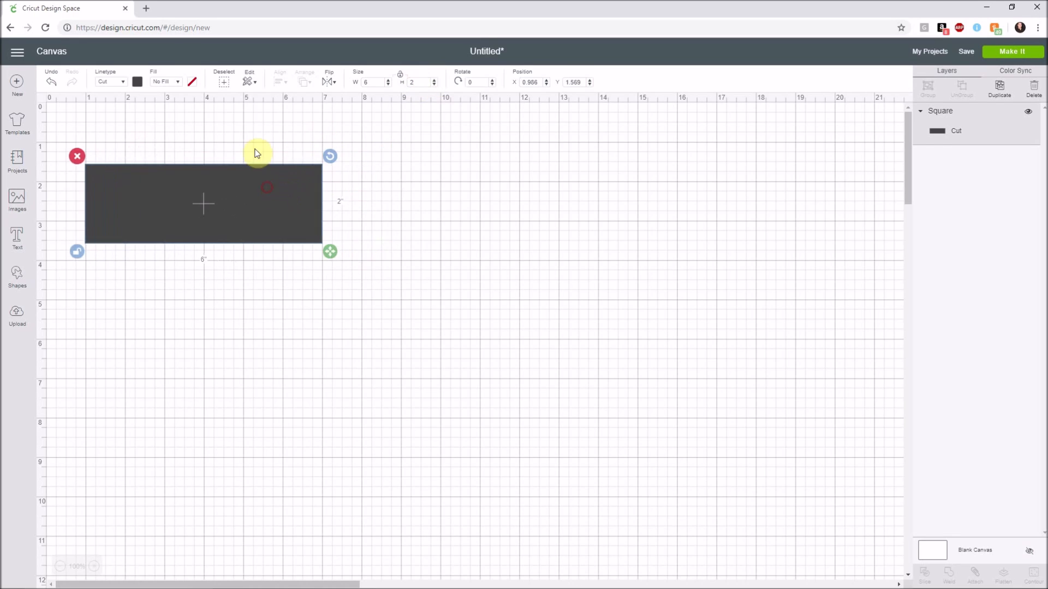
{"action": "left_click", "coordinate": [252, 141]}
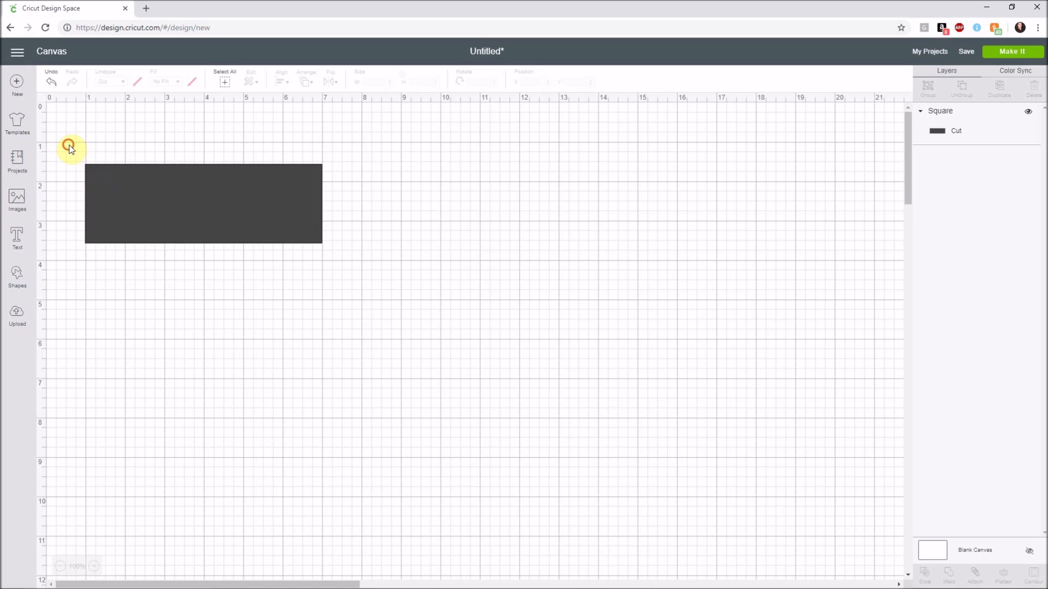
Duplicate the 6 by 2 inch rectangle and place the copy below the original.
{"action": "left_click_drag", "start_coordinate": [133, 162], "coordinate": [349, 277]}
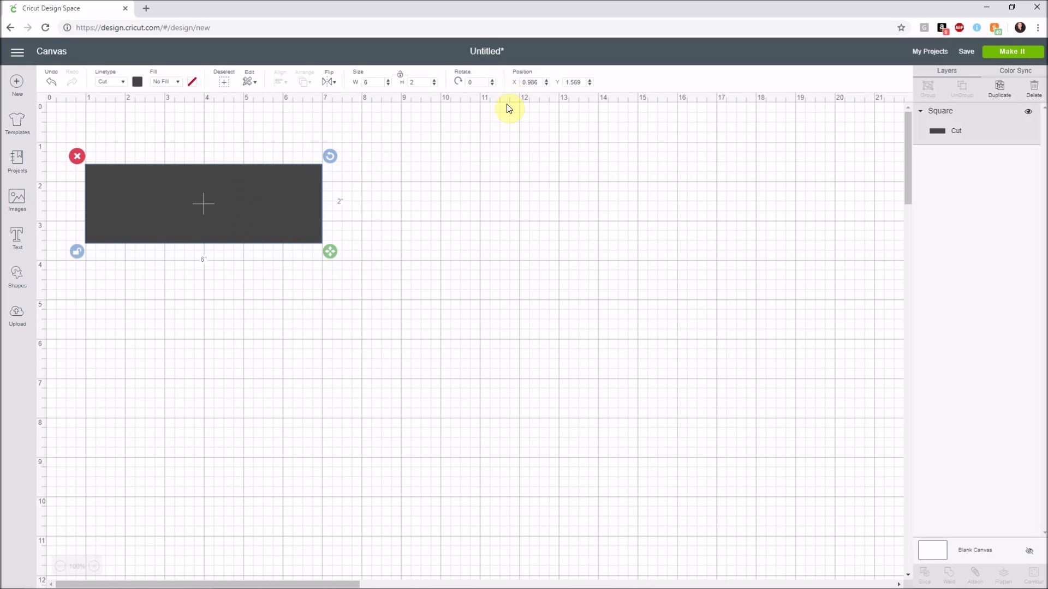
{"action": "left_click", "coordinate": [1001, 90]}
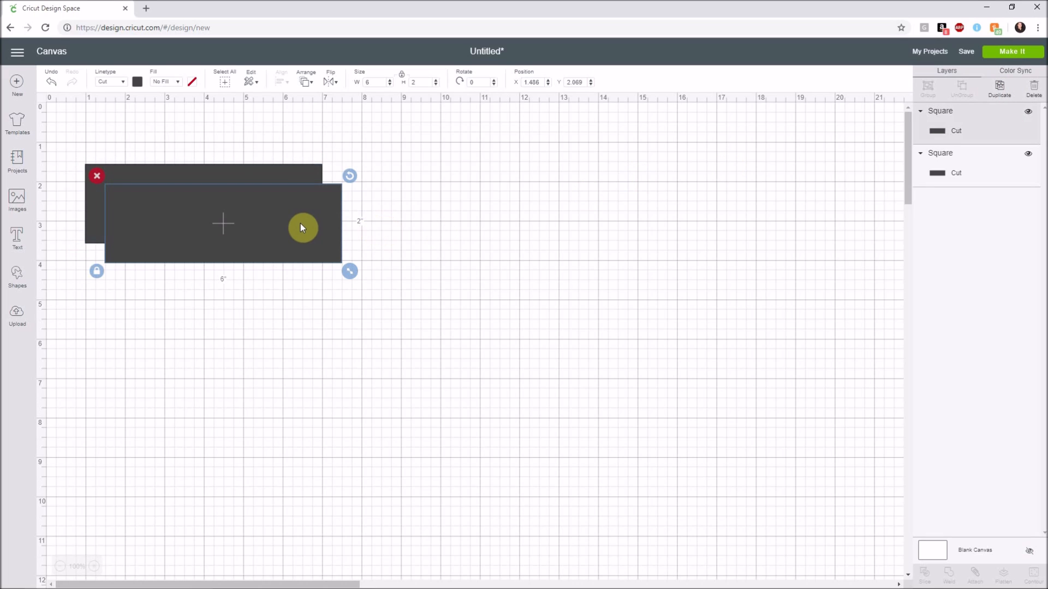
{"action": "left_click_drag", "start_coordinate": [301, 224], "coordinate": [290, 312]}
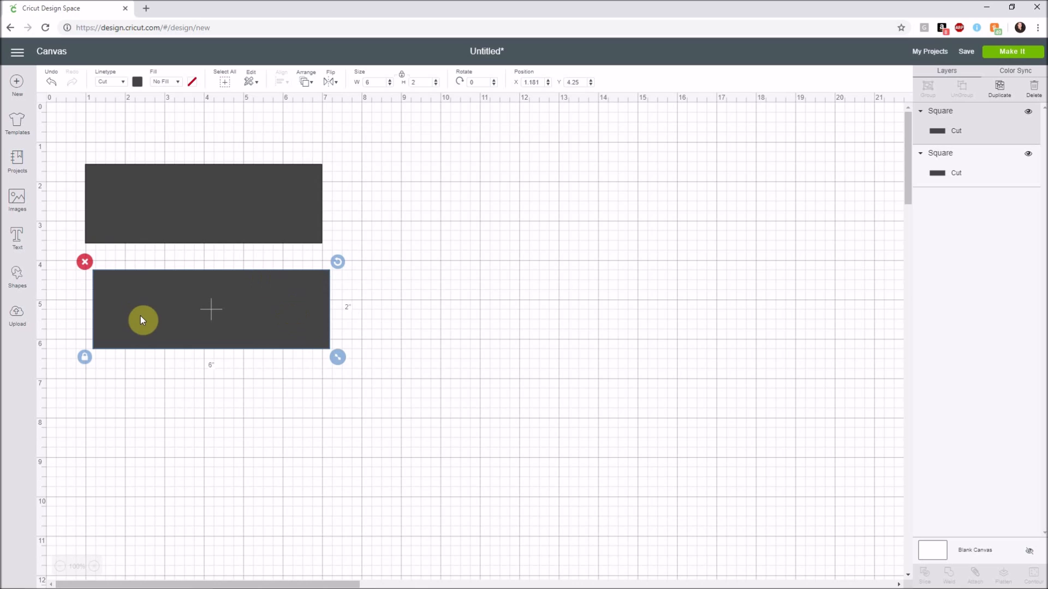
Unlock the copied rectangle's proportions and set its size to 5 inches wide and 1.5 inches high.
{"action": "left_click", "coordinate": [86, 357]}
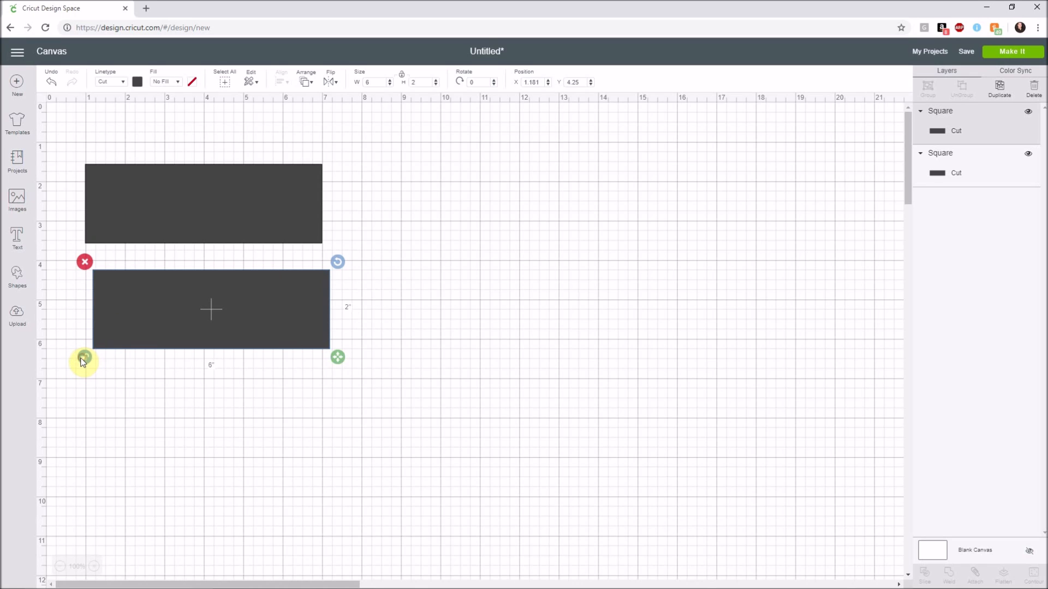
{"action": "double_click", "coordinate": [379, 82]}
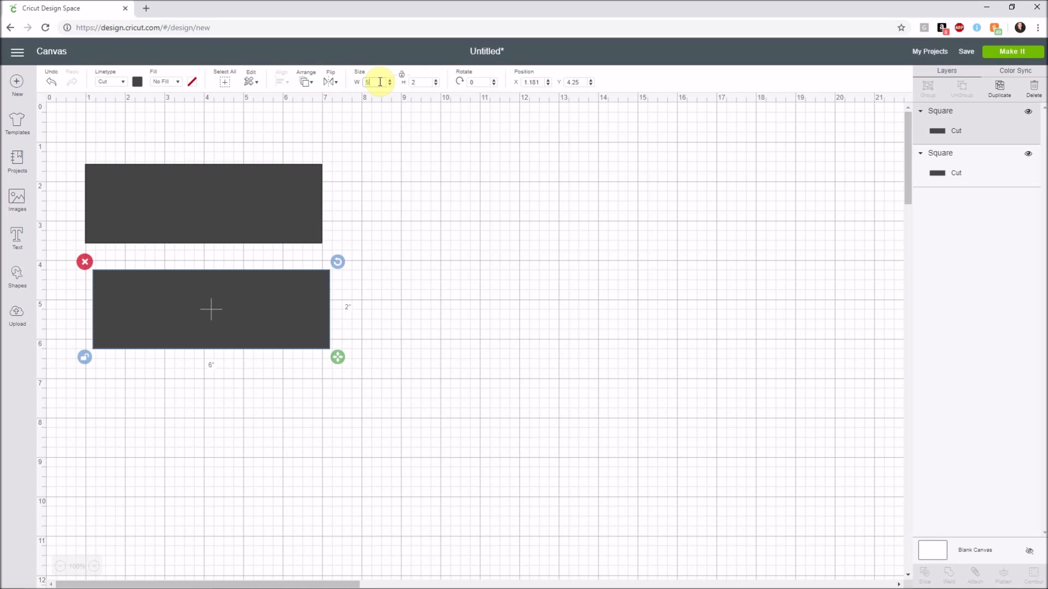
{"action": "type", "text": "5"}
{"action": "left_click", "coordinate": [417, 81]}
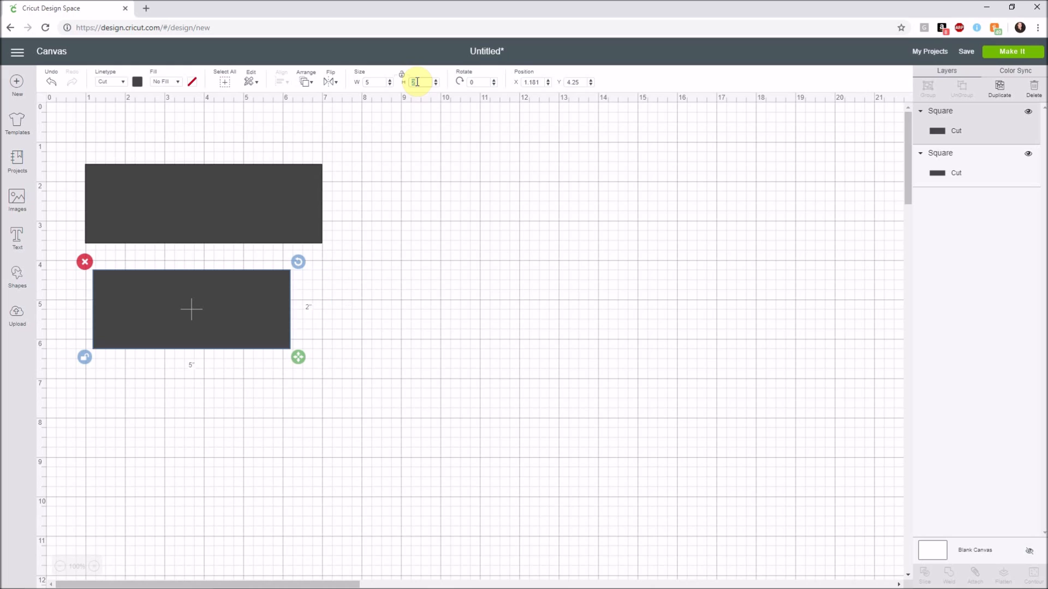
{"action": "type", "text": "1.5"}
{"action": "key", "text": "Return"}
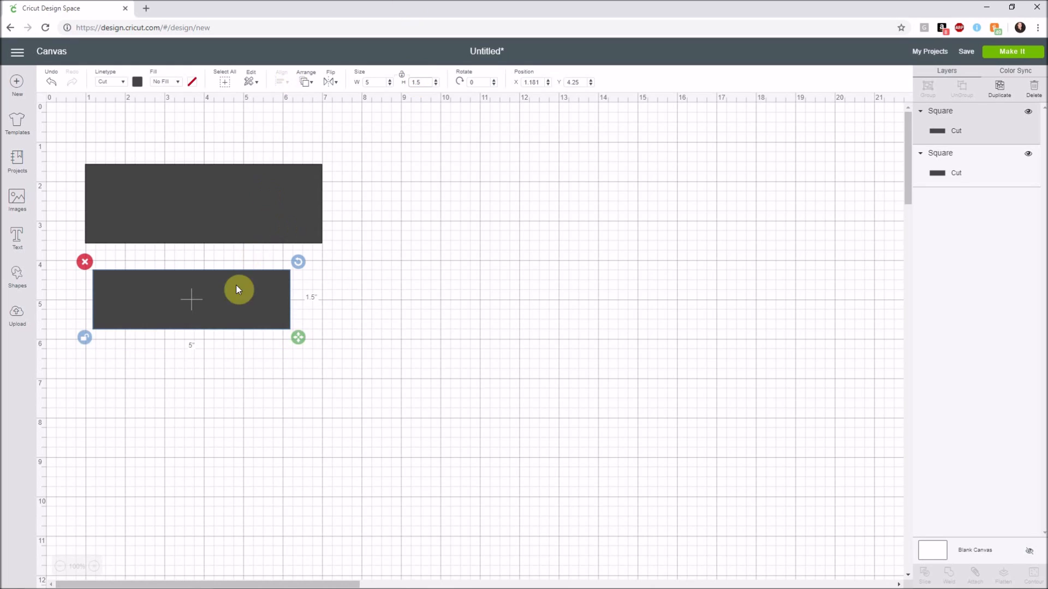
Position the smaller rectangle centrally inside the larger one, at about X 1.47, Y 1.82.
{"action": "left_click_drag", "start_coordinate": [218, 320], "coordinate": [225, 224]}
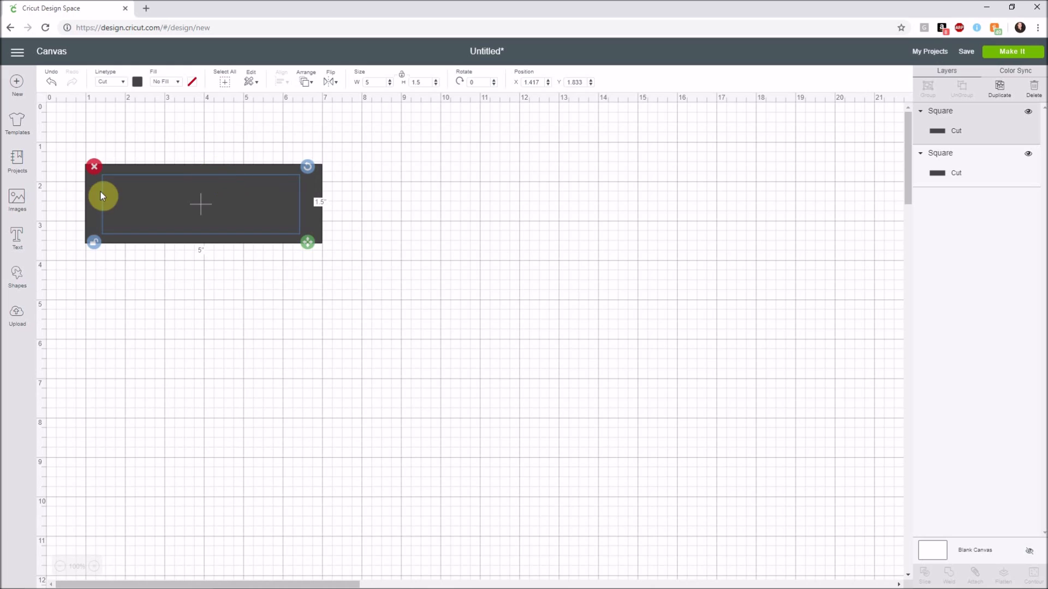
{"action": "mouse_move", "coordinate": [224, 204]}
{"action": "left_mouse_down"}
{"action": "mouse_move", "coordinate": [225, 196]}
{"action": "mouse_move", "coordinate": [227, 204]}
{"action": "left_mouse_up"}
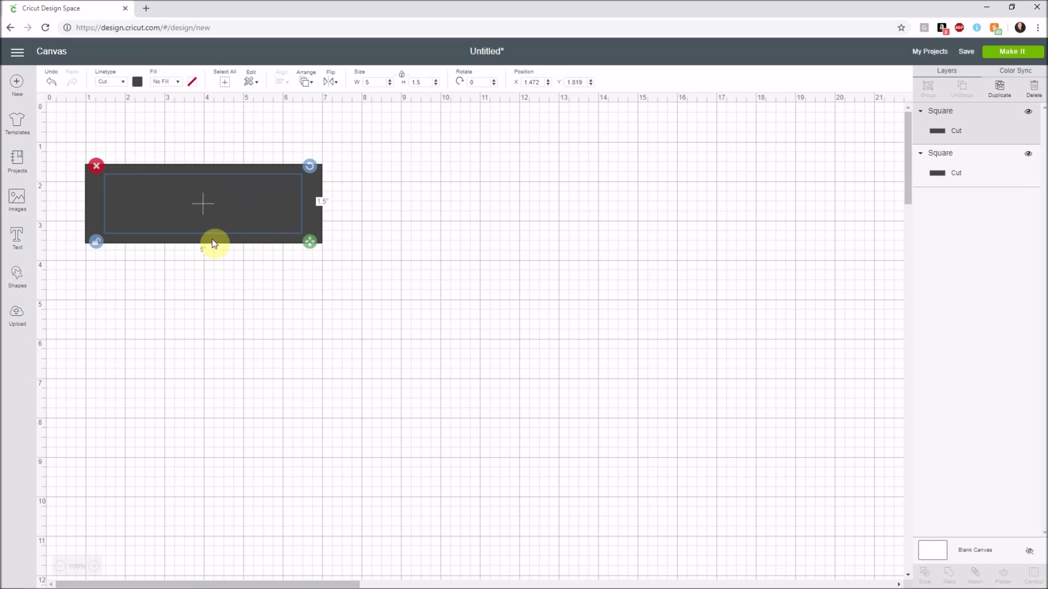
{"action": "left_click", "coordinate": [419, 229]}
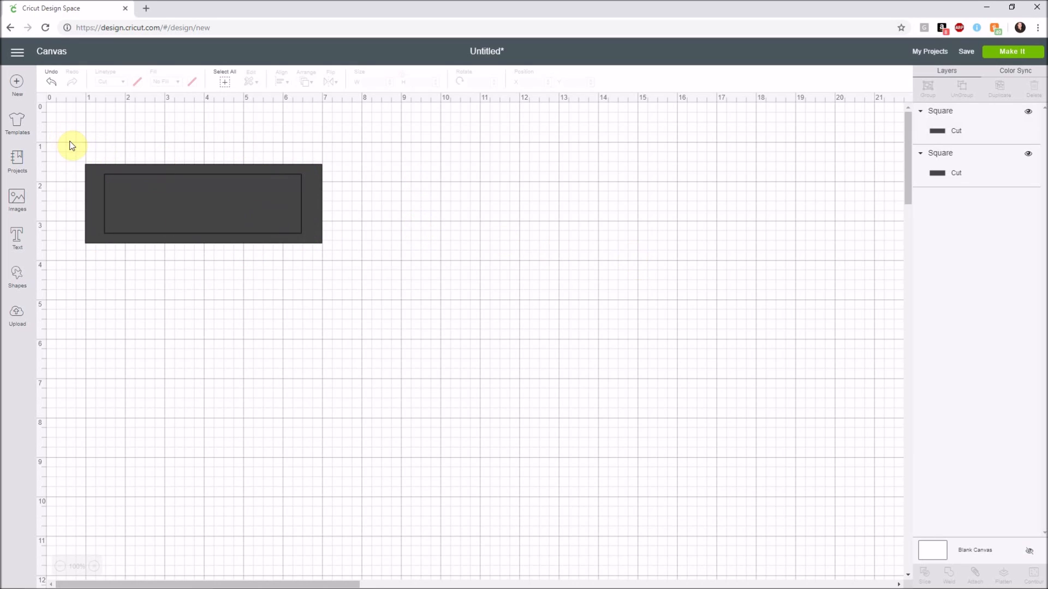
Slice the smaller rectangle out of the larger one and delete both cut-out pieces, leaving only the open frame.
{"action": "left_click_drag", "start_coordinate": [68, 136], "coordinate": [345, 271]}
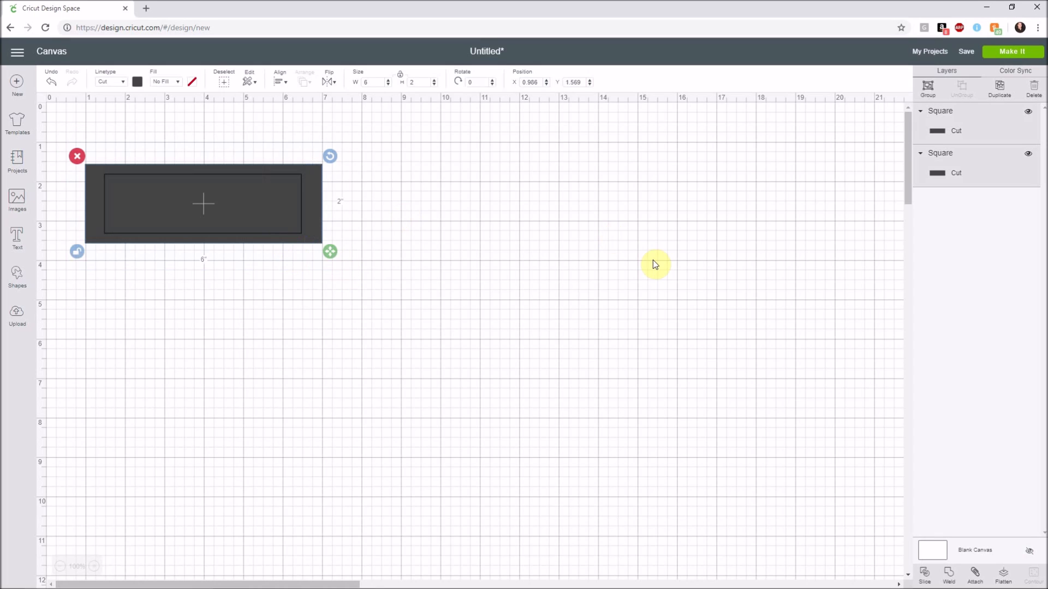
{"action": "left_click", "coordinate": [928, 576]}
{"action": "left_click_drag", "start_coordinate": [235, 195], "coordinate": [229, 355]}
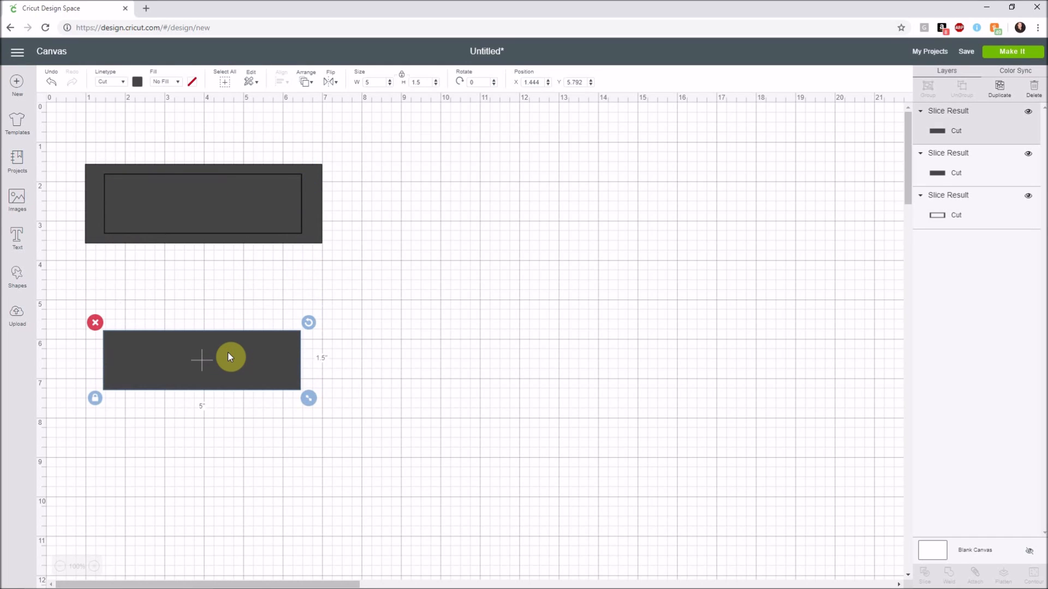
{"action": "key", "text": "Delete"}
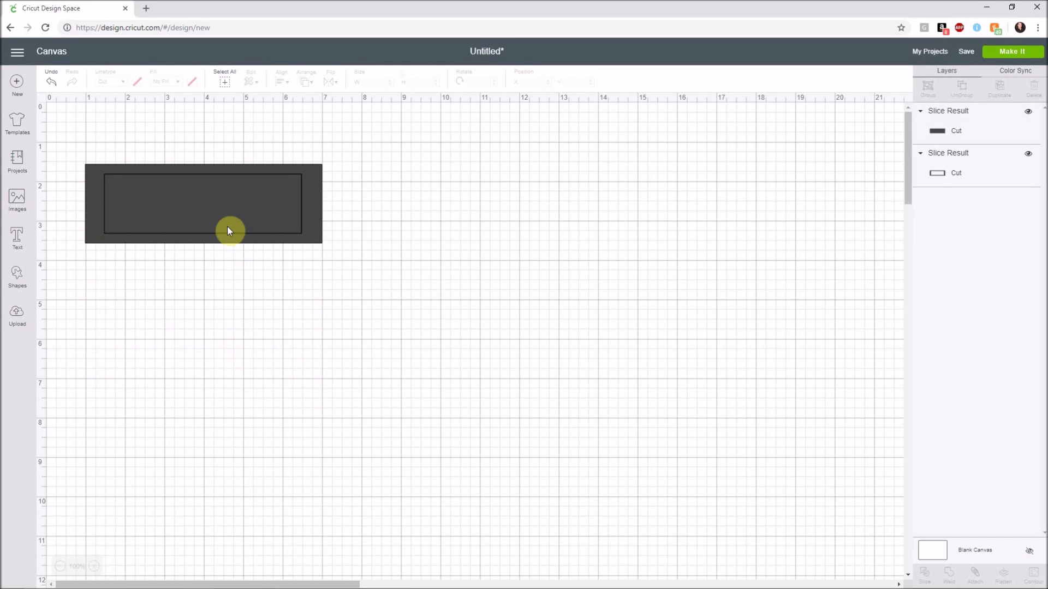
{"action": "left_click", "coordinate": [232, 209]}
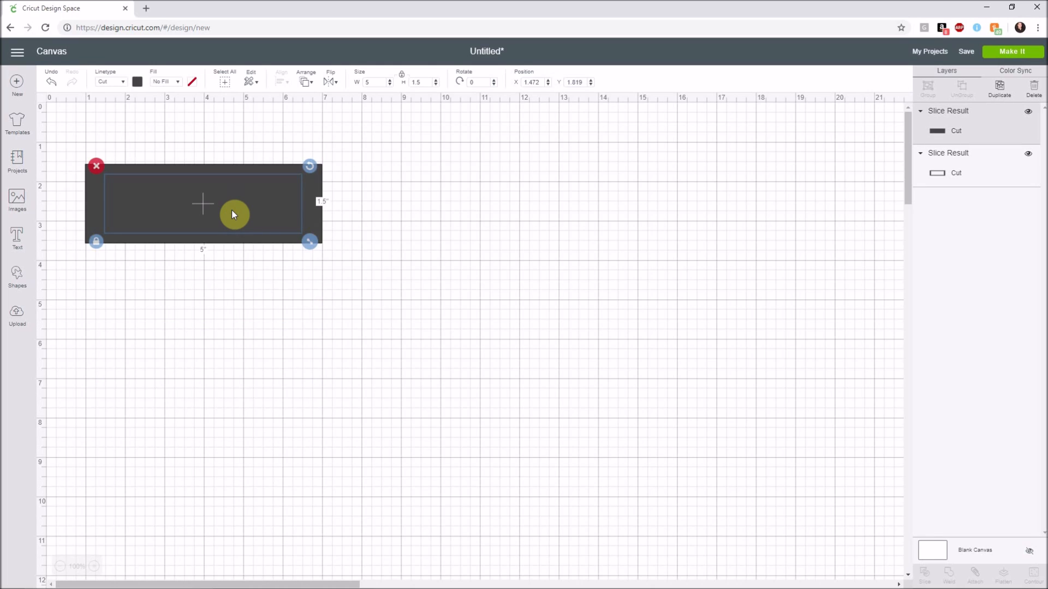
{"action": "left_click_drag", "start_coordinate": [231, 210], "coordinate": [232, 313]}
{"action": "key", "text": "Delete"}
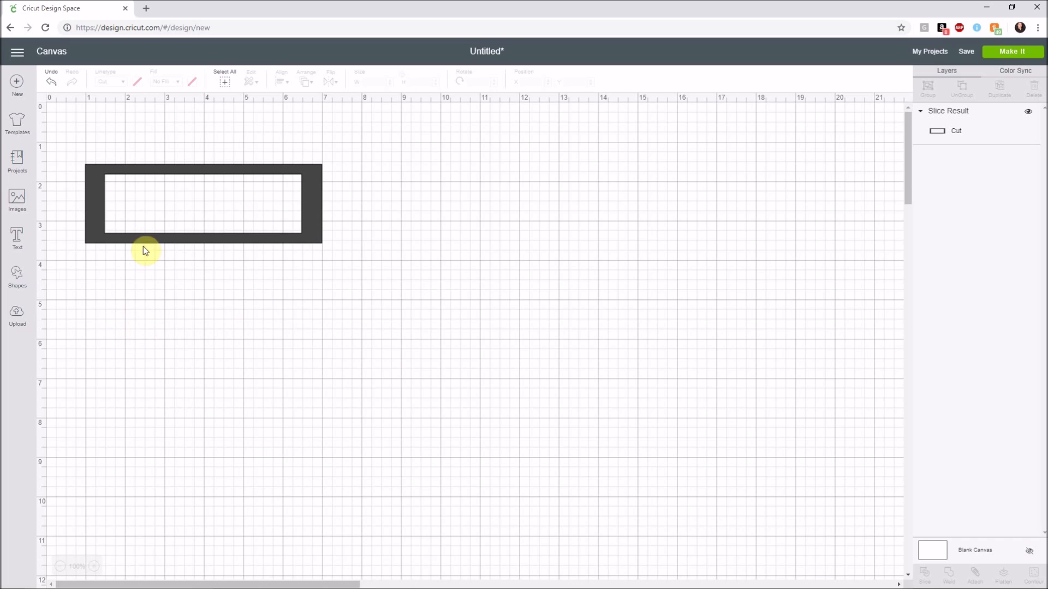
Add a text object in the KG Inimitable Original font containing the bookmark owner's first name in capitals.
{"action": "left_click", "coordinate": [18, 240]}
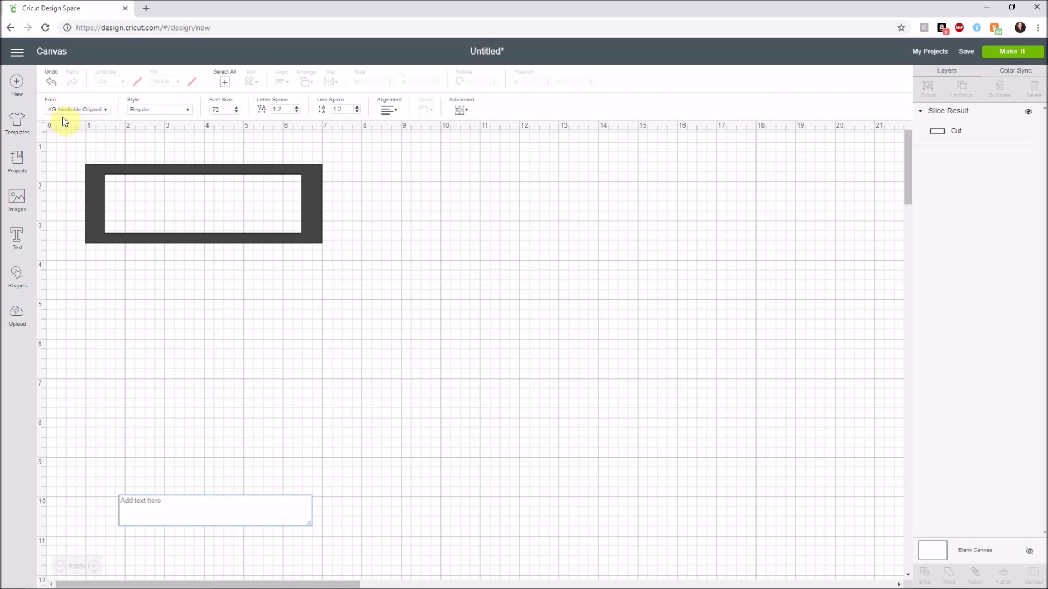
{"action": "left_click", "coordinate": [79, 111]}
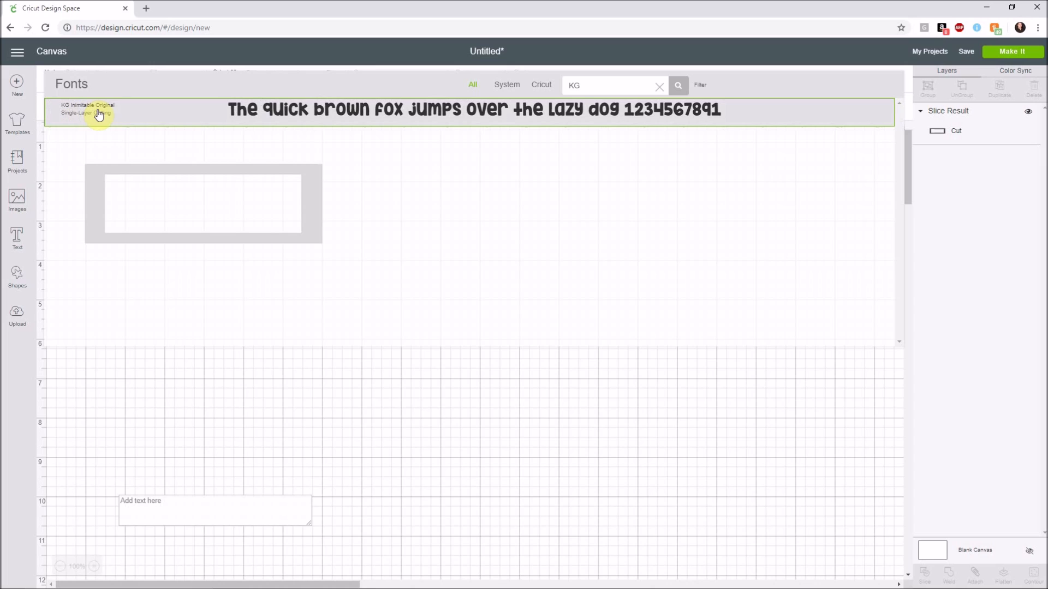
{"action": "left_click", "coordinate": [388, 117]}
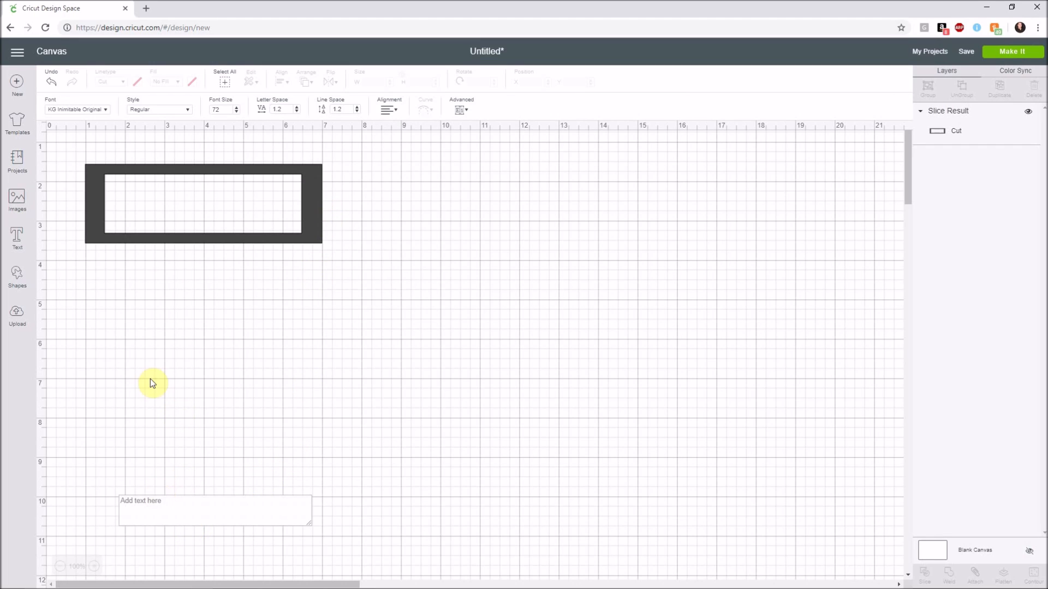
{"action": "left_click", "coordinate": [167, 512]}
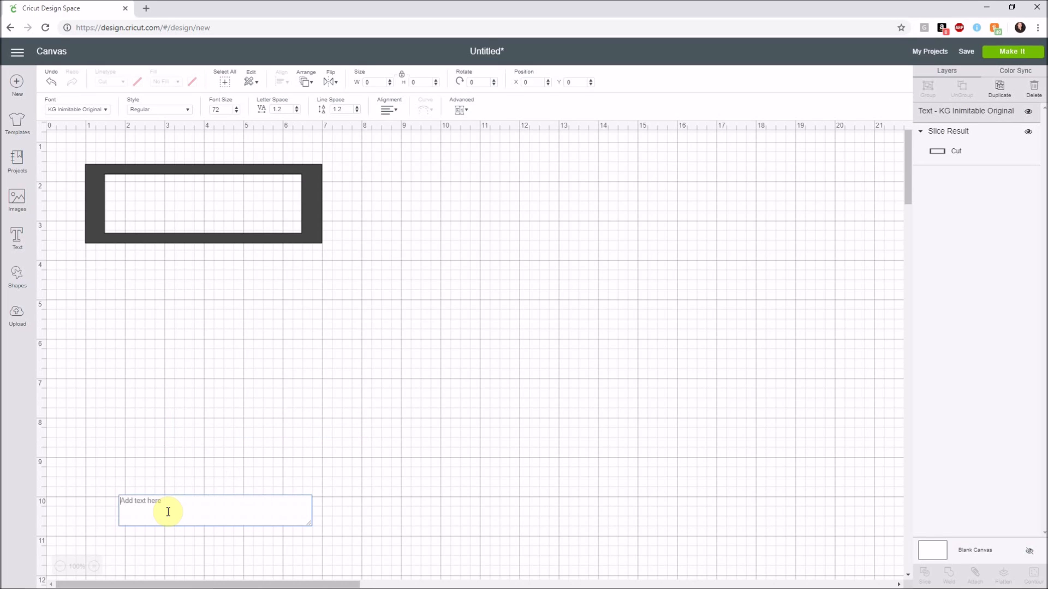
{"action": "type", "text": "J"}
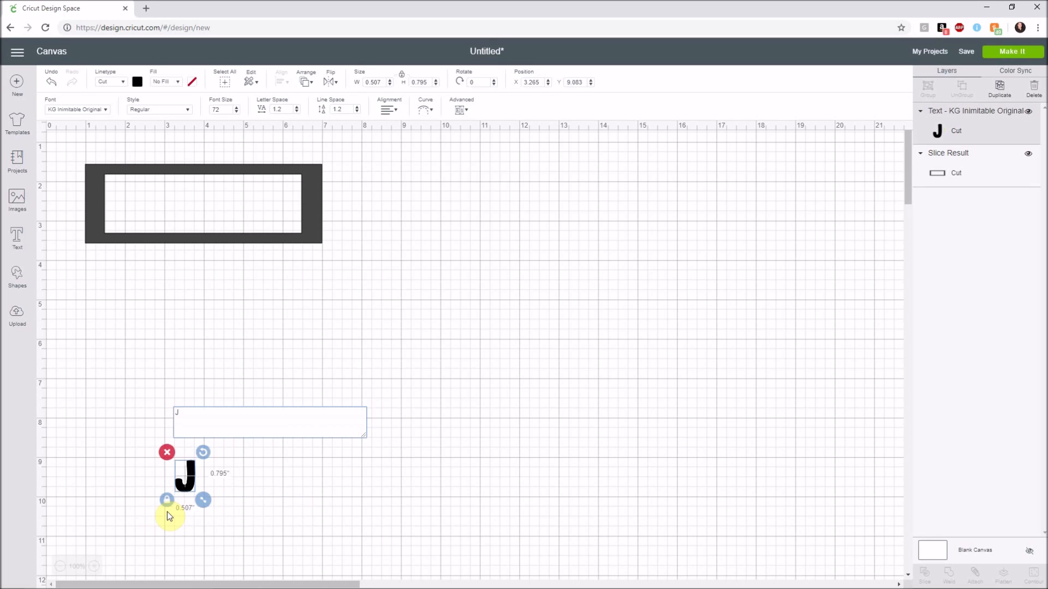
{"action": "type", "text": "ORDAN"}
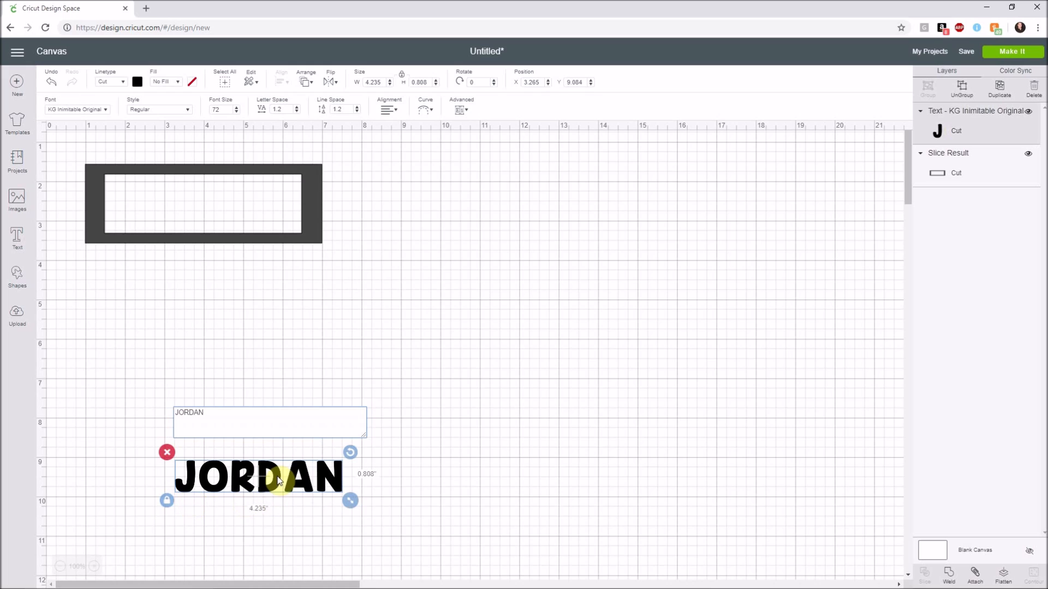
Move the name inside the frame opening and enlarge it proportionally to about 4.94 inches wide.
{"action": "left_click_drag", "start_coordinate": [278, 480], "coordinate": [212, 223]}
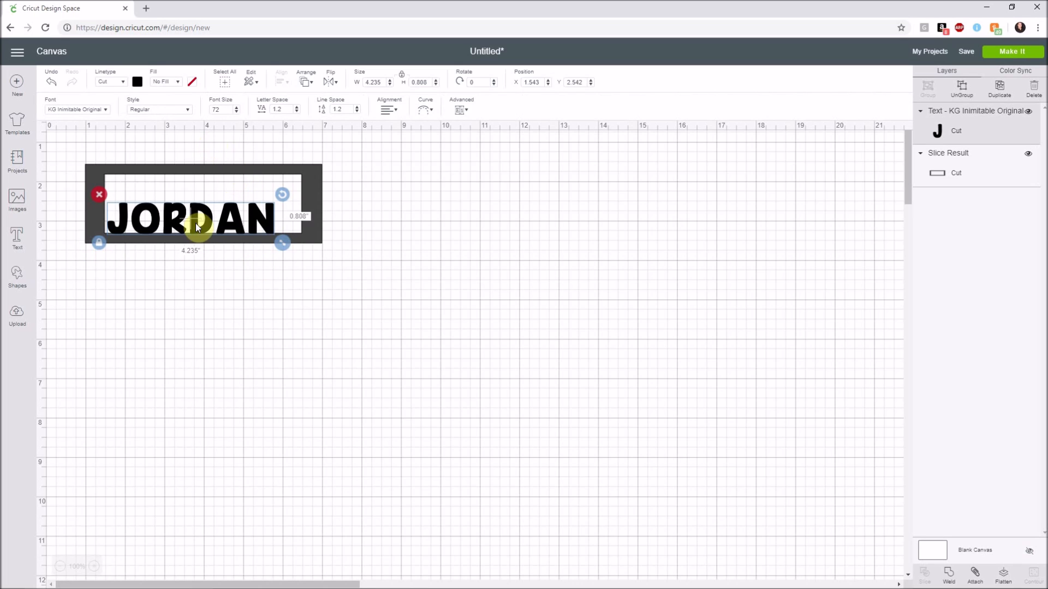
{"action": "mouse_move", "coordinate": [207, 209]}
{"action": "left_mouse_down"}
{"action": "mouse_move", "coordinate": [247, 181]}
{"action": "mouse_move", "coordinate": [215, 215]}
{"action": "mouse_move", "coordinate": [202, 206]}
{"action": "left_mouse_up"}
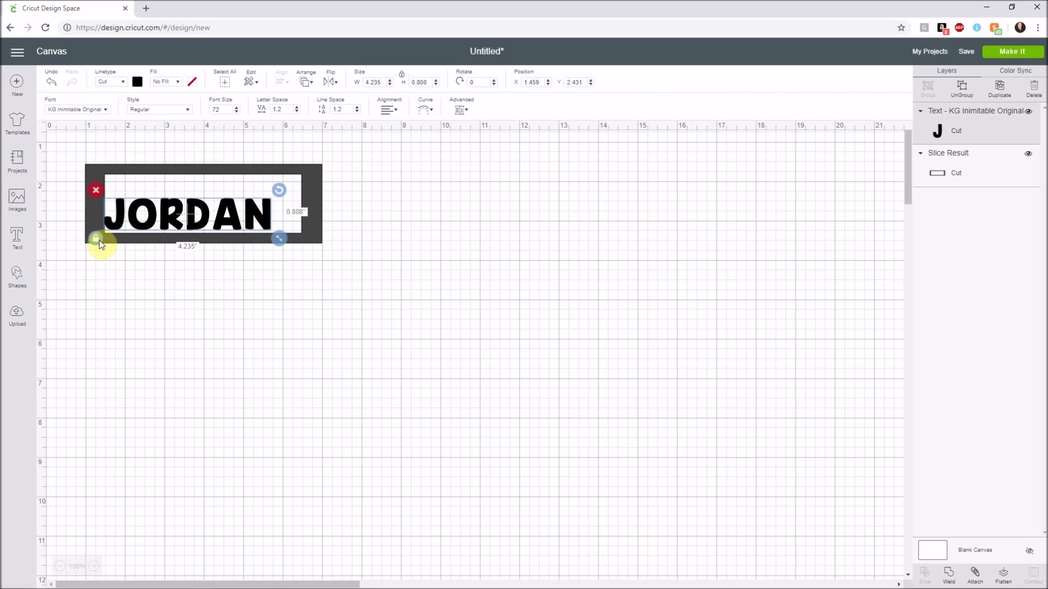
{"action": "left_click_drag", "start_coordinate": [283, 238], "coordinate": [311, 248]}
{"action": "left_click_drag", "start_coordinate": [202, 208], "coordinate": [211, 215]}
{"action": "left_click", "coordinate": [211, 216]}
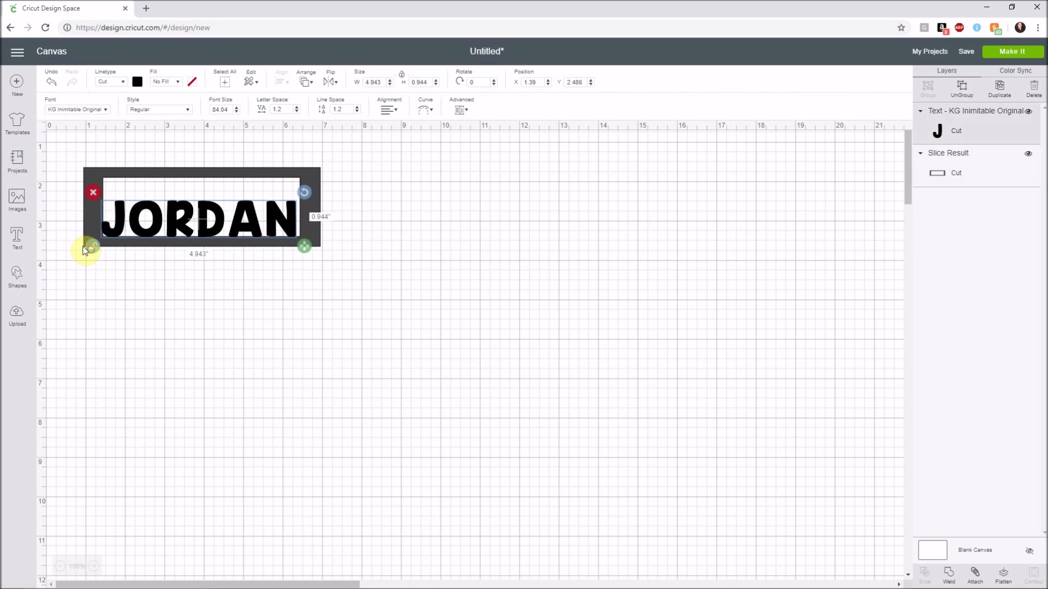
Stretch the name non-proportionally to about 4.72 by 1.36 inches and center it in the frame, overlapping the bottom bar.
{"action": "mouse_move", "coordinate": [303, 249]}
{"action": "left_mouse_down"}
{"action": "mouse_move", "coordinate": [304, 263]}
{"action": "mouse_move", "coordinate": [266, 227]}
{"action": "mouse_move", "coordinate": [294, 241]}
{"action": "left_mouse_up"}
{"action": "left_click", "coordinate": [225, 227]}
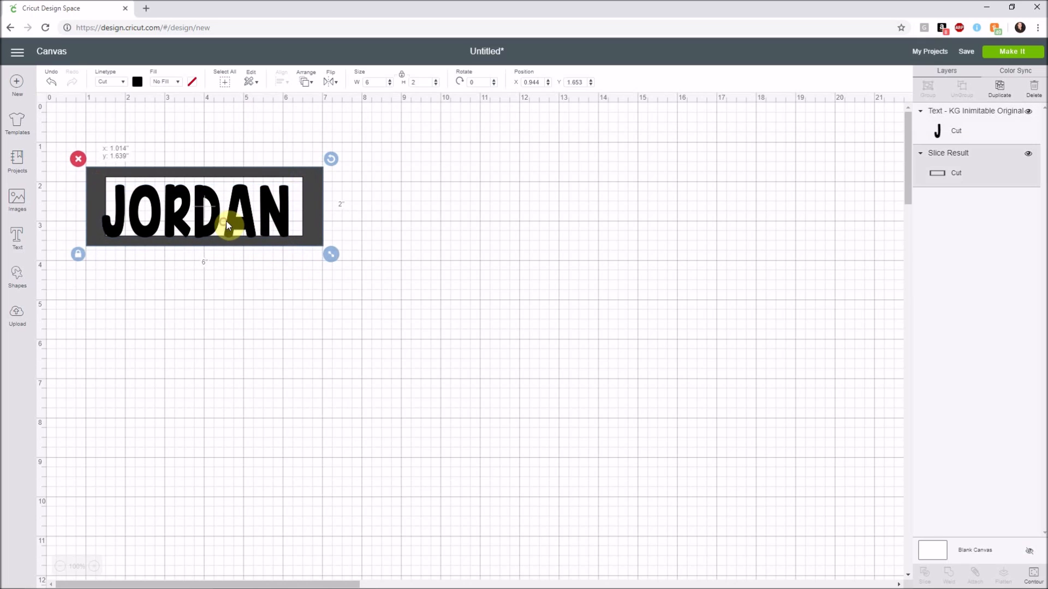
{"action": "left_click", "coordinate": [263, 202]}
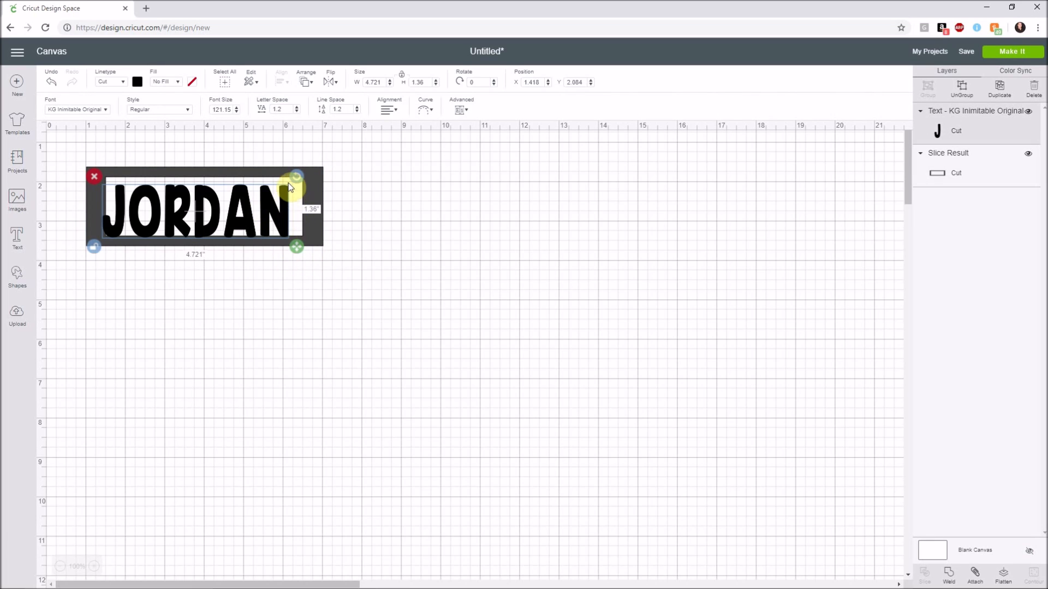
{"action": "mouse_move", "coordinate": [274, 205]}
{"action": "left_mouse_down"}
{"action": "mouse_move", "coordinate": [299, 208]}
{"action": "mouse_move", "coordinate": [290, 209]}
{"action": "left_mouse_up"}
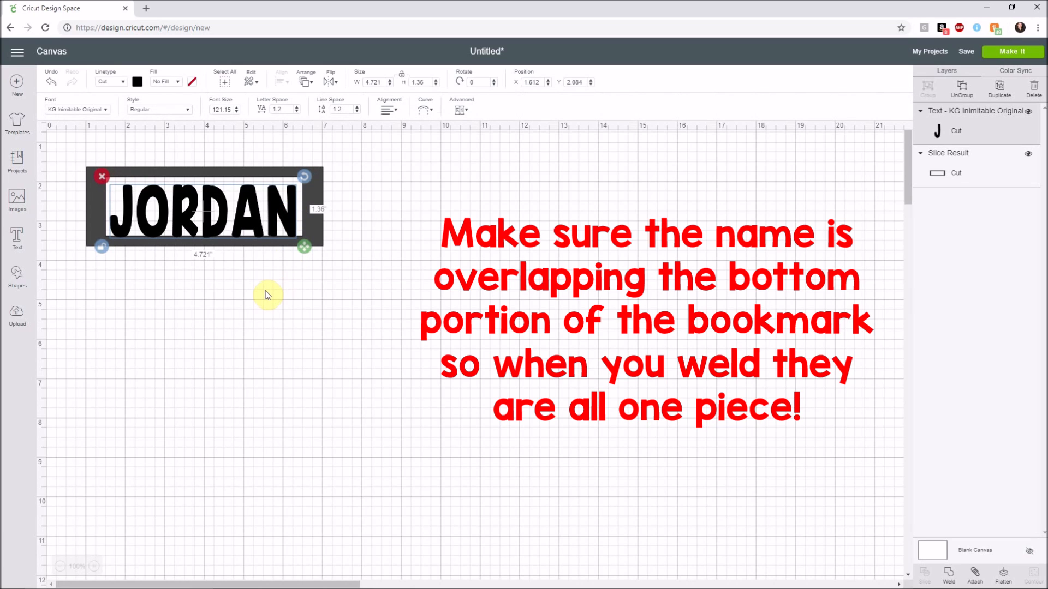
Duplicate the frame and name together and place the copy below the original bookmark.
{"action": "left_click", "coordinate": [264, 293]}
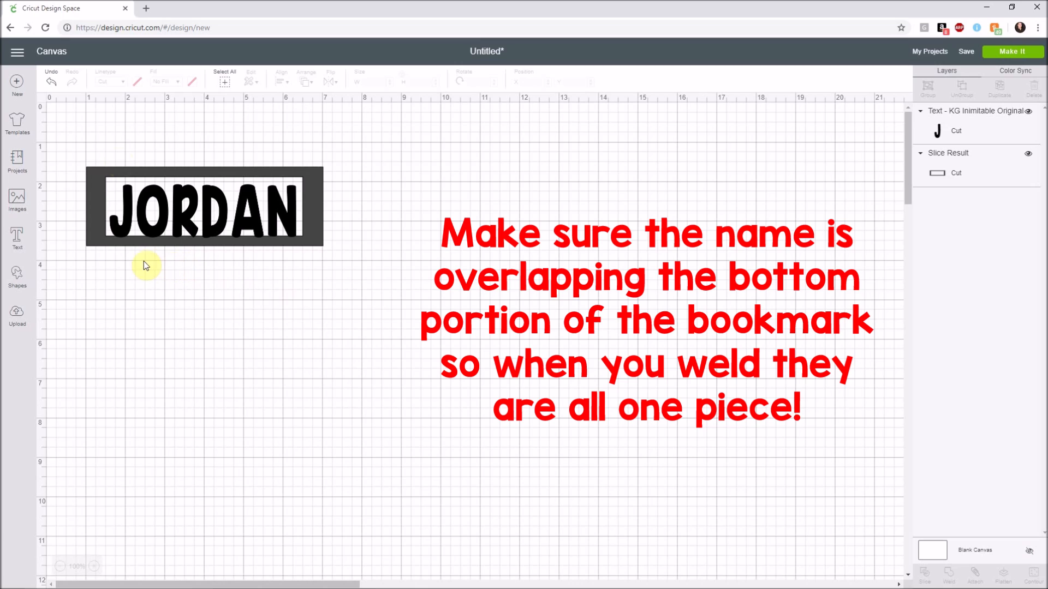
{"action": "left_click_drag", "start_coordinate": [70, 135], "coordinate": [339, 270]}
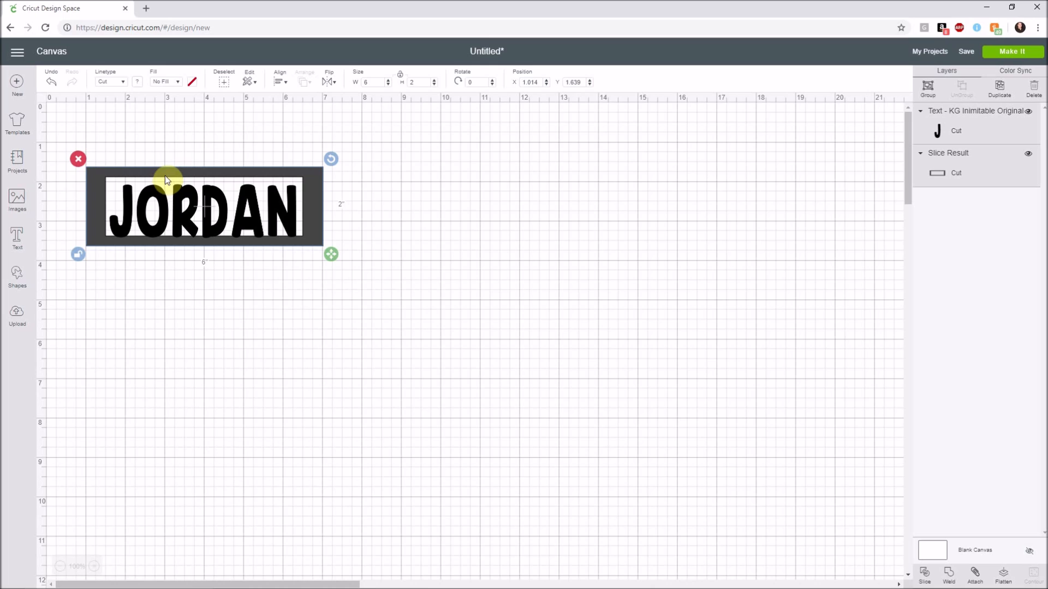
{"action": "right_click", "coordinate": [574, 182]}
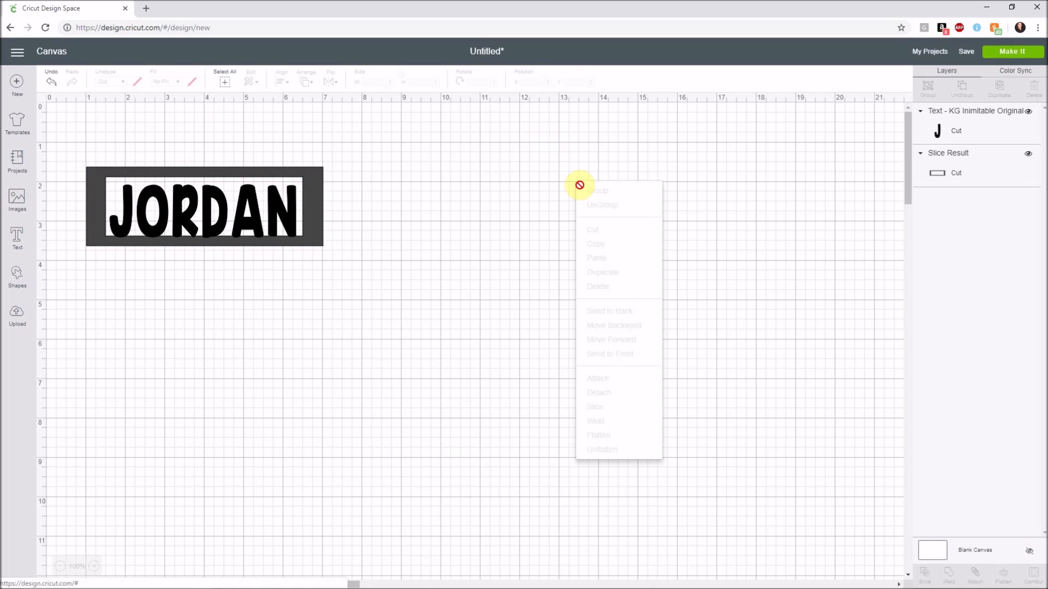
{"action": "left_click", "coordinate": [451, 189]}
{"action": "left_click_drag", "start_coordinate": [73, 144], "coordinate": [354, 267]}
{"action": "left_click", "coordinate": [1000, 87]}
{"action": "left_click_drag", "start_coordinate": [330, 215], "coordinate": [312, 305]}
Weld the original name and frame into one piece and move it up near the top of the canvas.
{"action": "left_click_drag", "start_coordinate": [80, 146], "coordinate": [360, 256]}
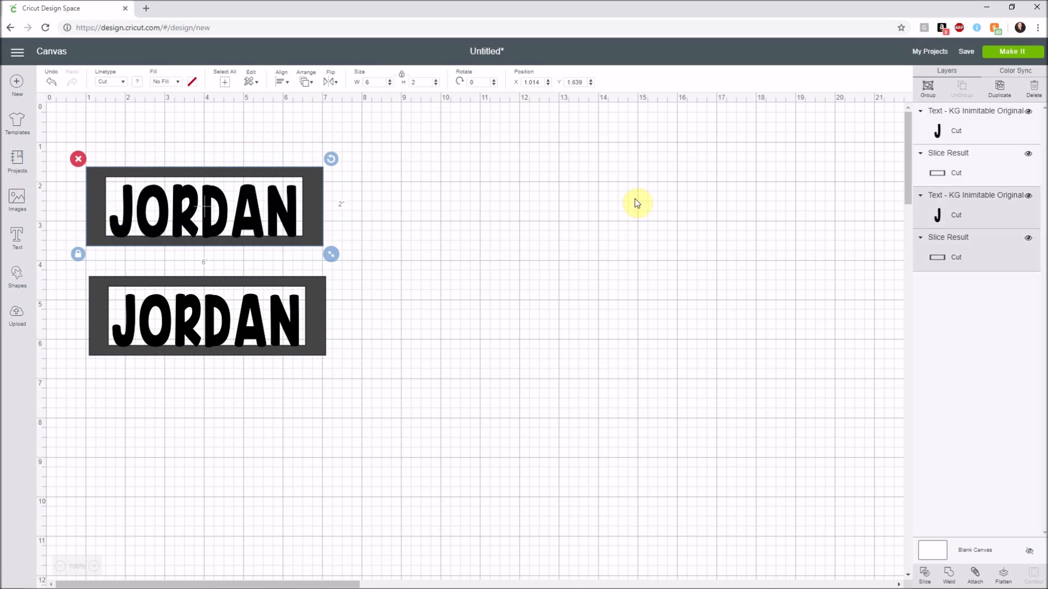
{"action": "left_click", "coordinate": [950, 580]}
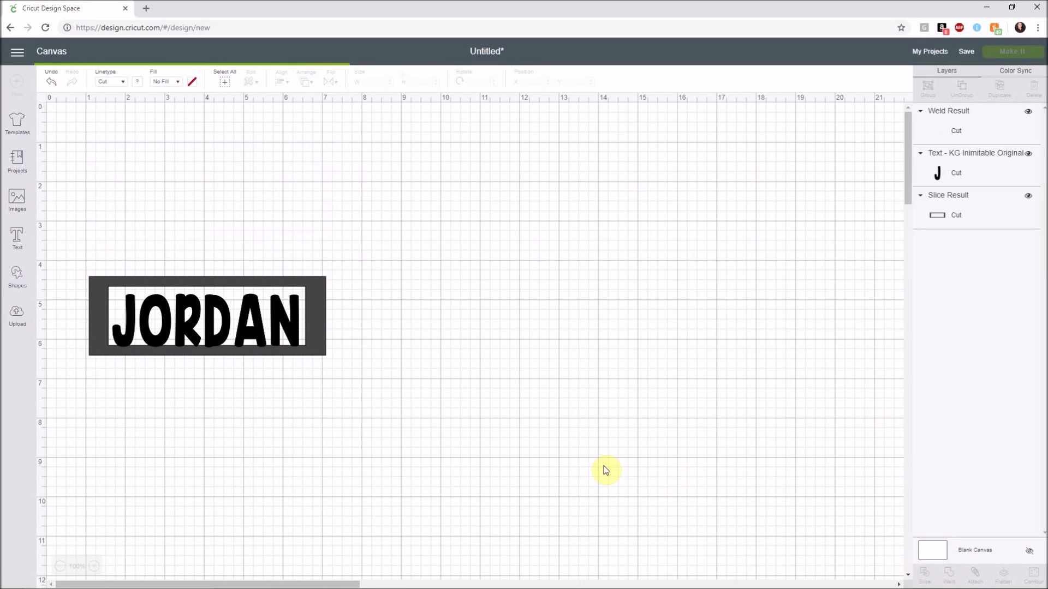
{"action": "left_click_drag", "start_coordinate": [319, 201], "coordinate": [326, 155]}
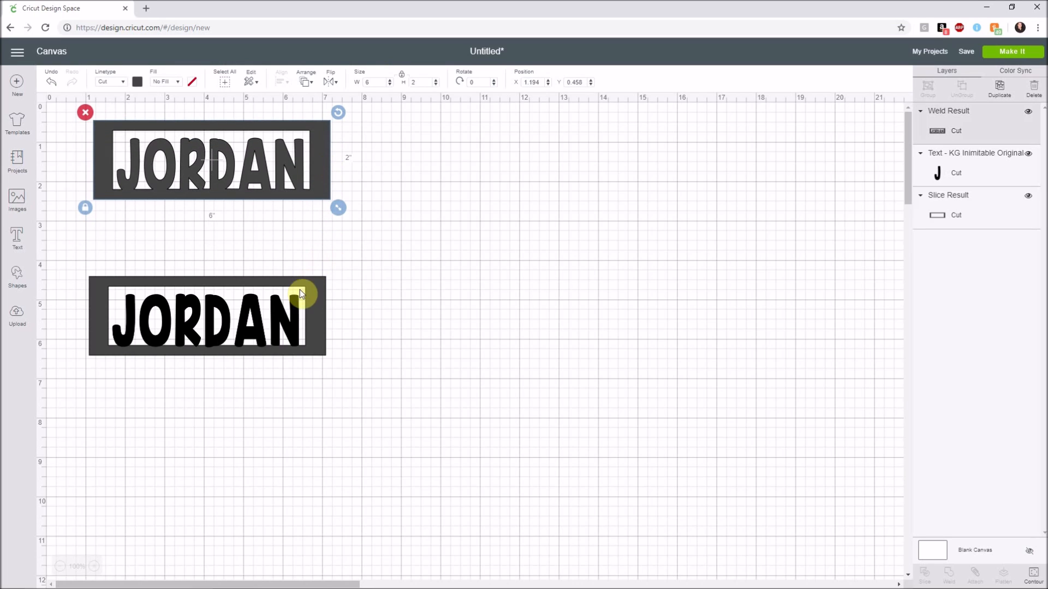
Replace the name in the copied bookmark with a different first name in capitals.
{"action": "double_click", "coordinate": [247, 309]}
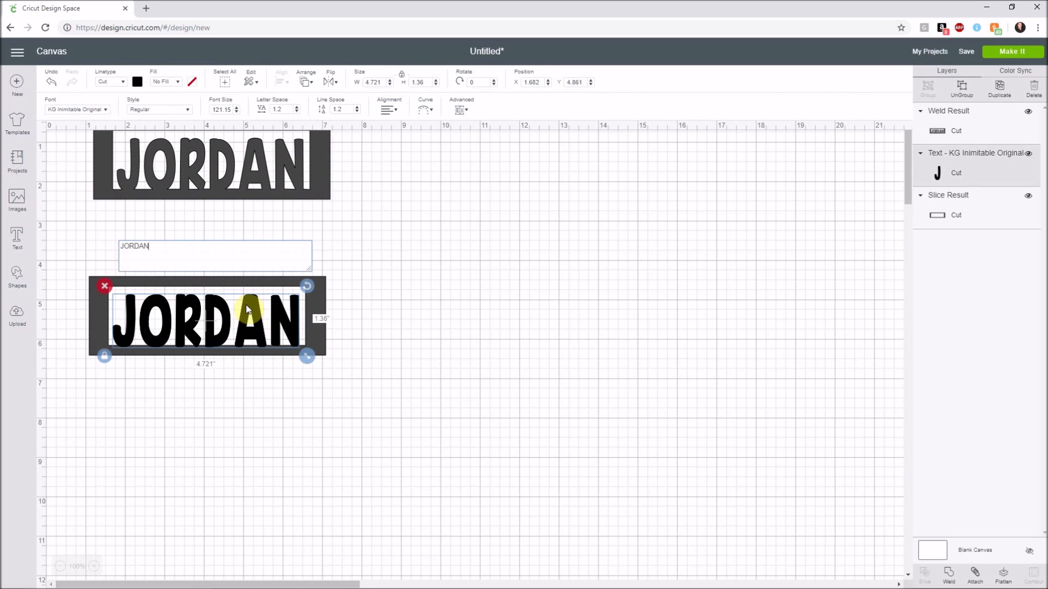
{"action": "double_click", "coordinate": [159, 249]}
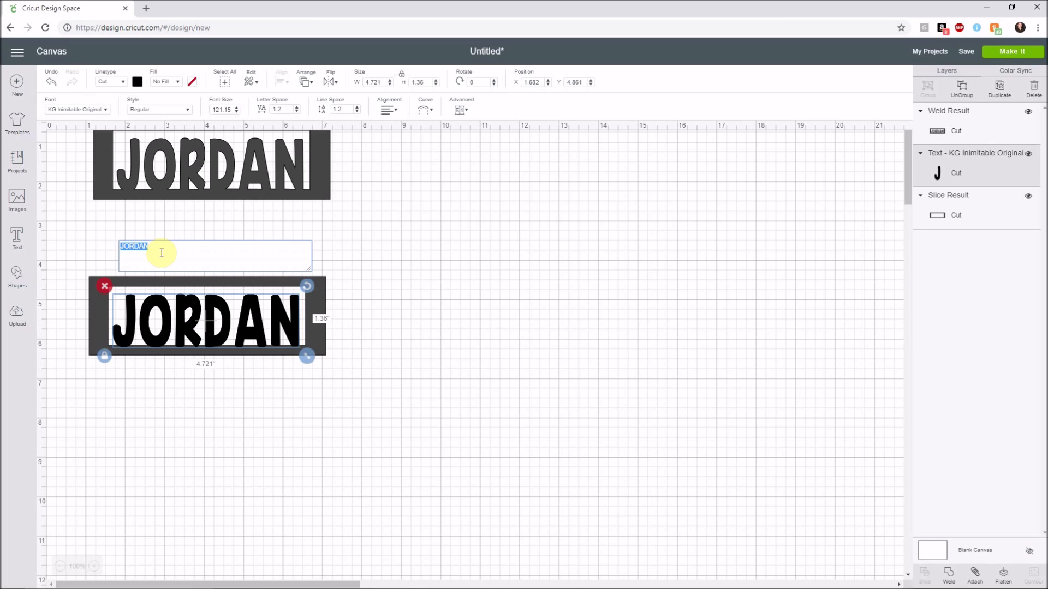
{"action": "type", "text": "a"}
{"action": "key", "text": "BackSpace"}
{"action": "type", "text": "ASG"}
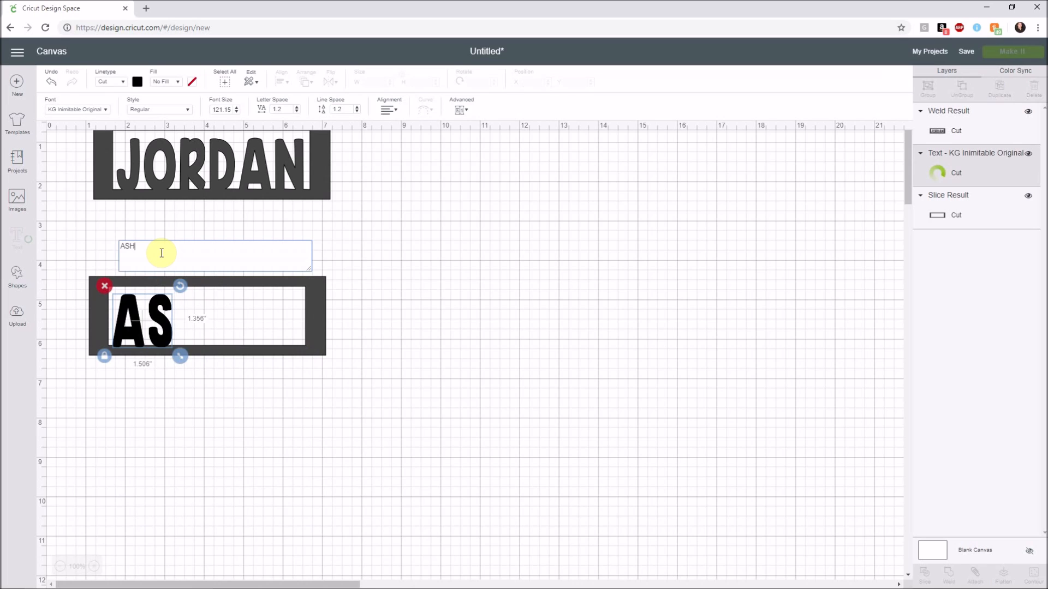
{"action": "type", "text": "LEY"}
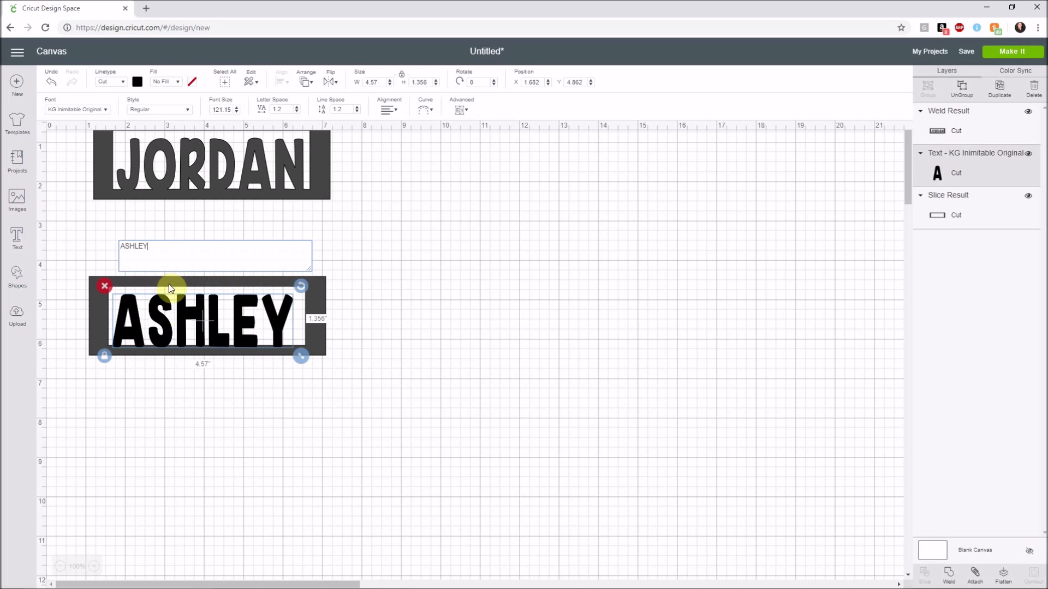
Enlarge the new name slightly and center it in its frame so the letters overlap the bottom bar.
{"action": "left_click_drag", "start_coordinate": [187, 311], "coordinate": [188, 314]}
{"action": "left_click_drag", "start_coordinate": [306, 357], "coordinate": [312, 358]}
{"action": "left_click_drag", "start_coordinate": [287, 307], "coordinate": [290, 310]}
{"action": "left_click_drag", "start_coordinate": [311, 359], "coordinate": [282, 328]}
{"action": "left_click", "coordinate": [400, 316]}
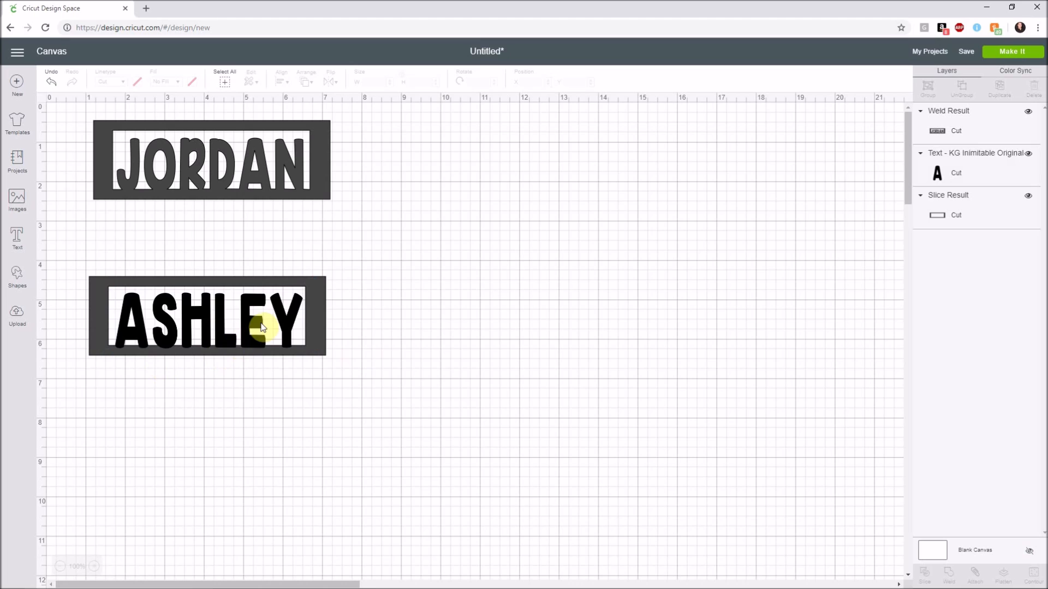
Weld the second name to its frame and move the bookmark up, aligned just below the first one.
{"action": "left_click_drag", "start_coordinate": [76, 257], "coordinate": [344, 377]}
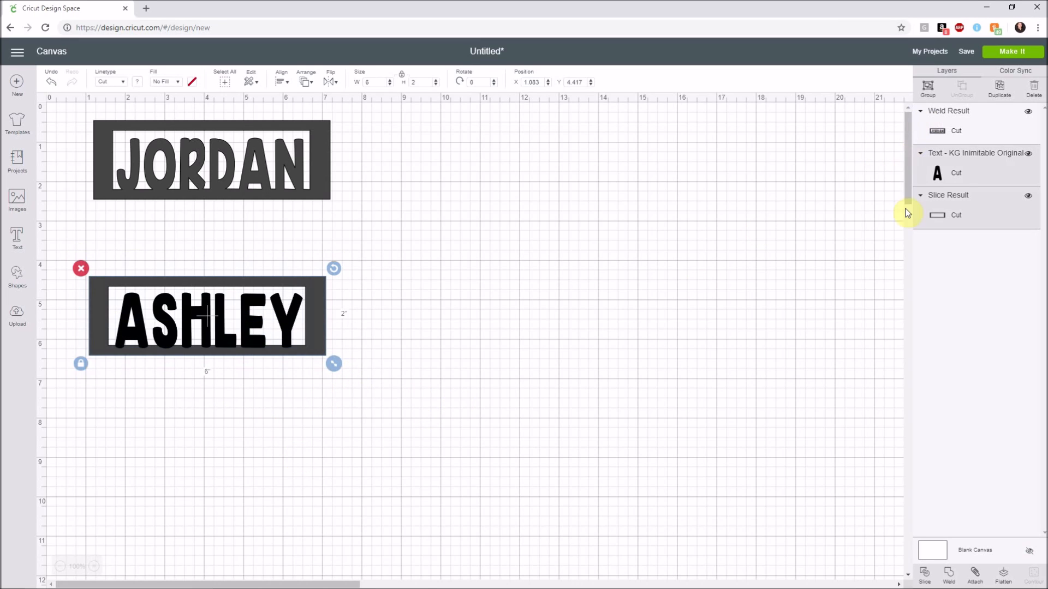
{"action": "left_click", "coordinate": [951, 580]}
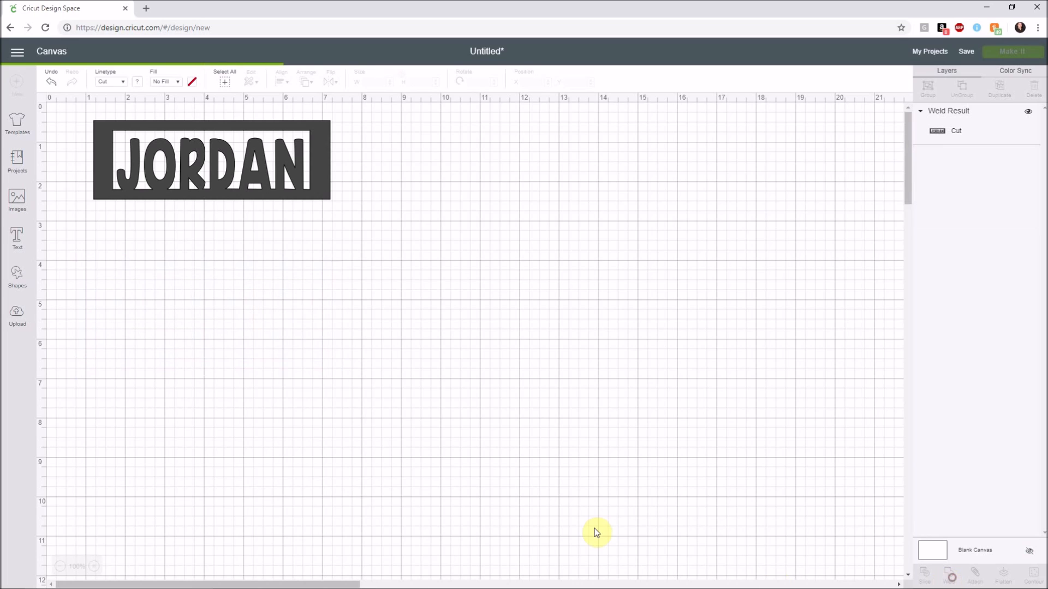
{"action": "left_click_drag", "start_coordinate": [314, 304], "coordinate": [318, 253]}
Duplicate the second welded bookmark twice and place both copies below it without overlap.
{"action": "right_click", "coordinate": [318, 249]}
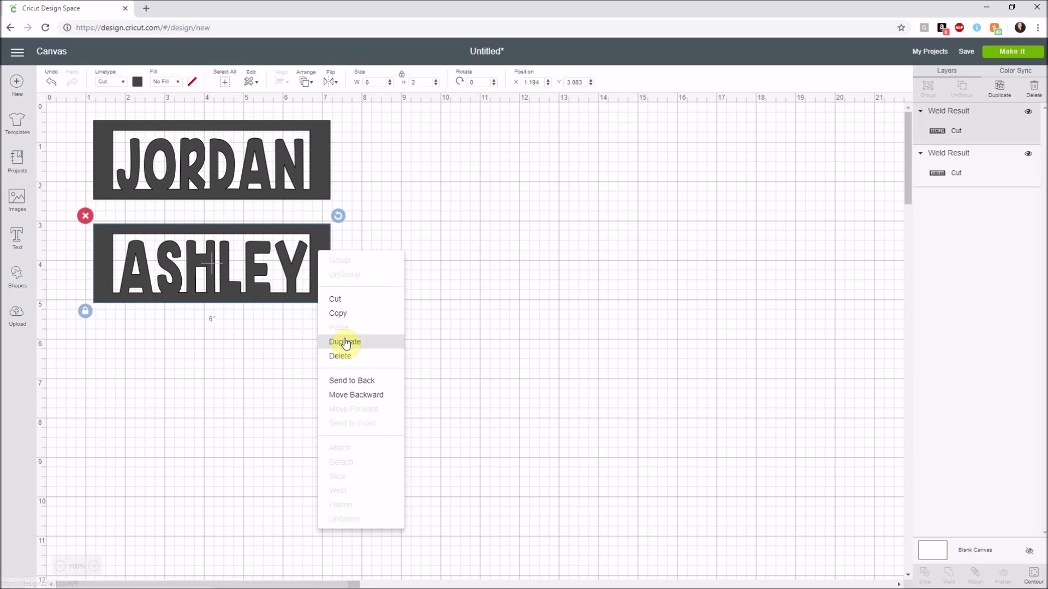
{"action": "left_click", "coordinate": [344, 340]}
{"action": "left_click_drag", "start_coordinate": [338, 253], "coordinate": [330, 349]}
{"action": "right_click", "coordinate": [326, 266]}
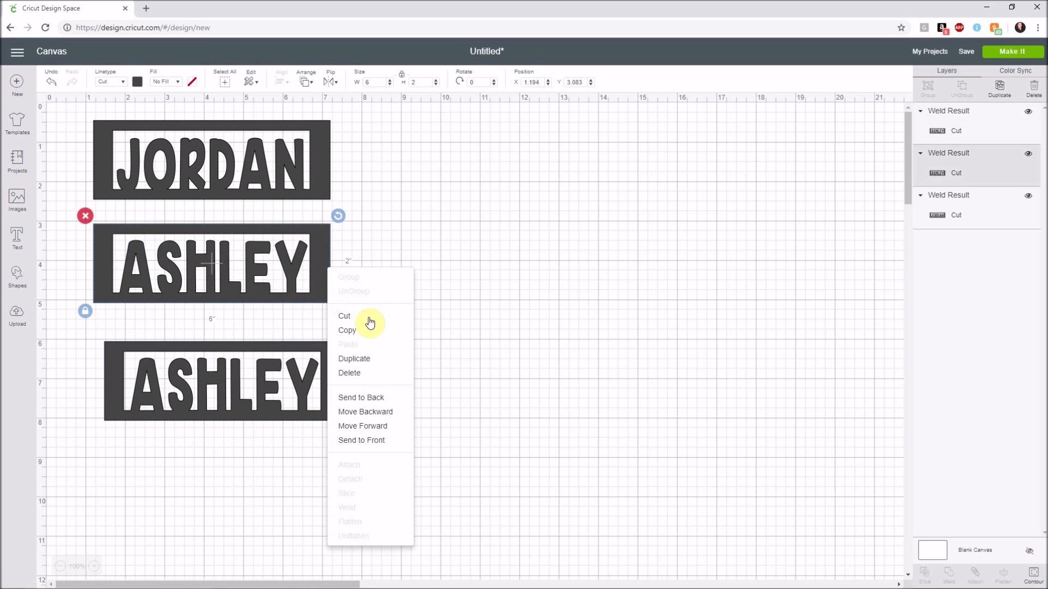
{"action": "left_click", "coordinate": [368, 362]}
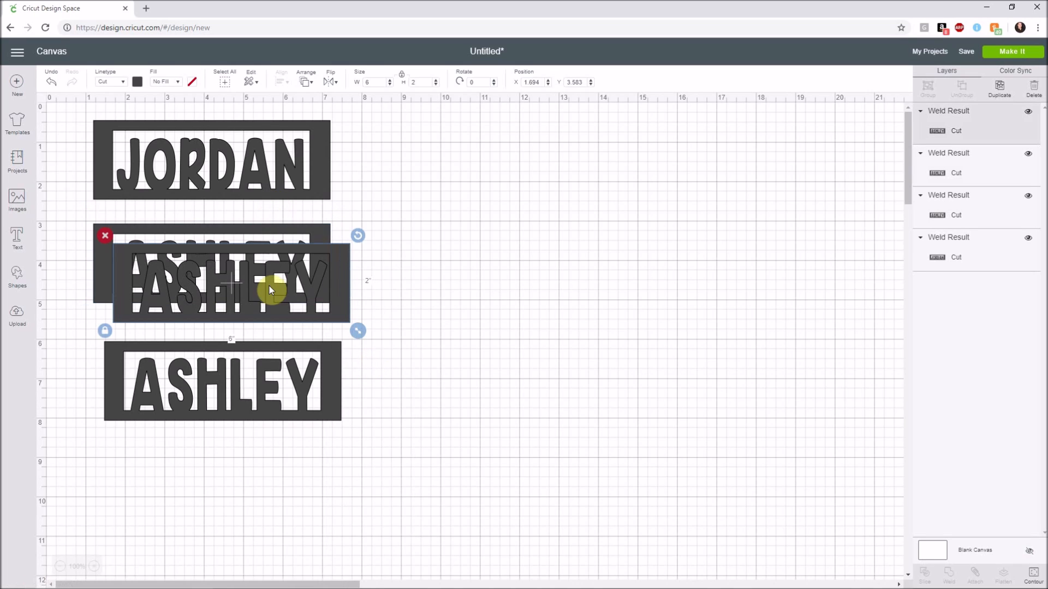
{"action": "left_click_drag", "start_coordinate": [251, 327], "coordinate": [236, 526]}
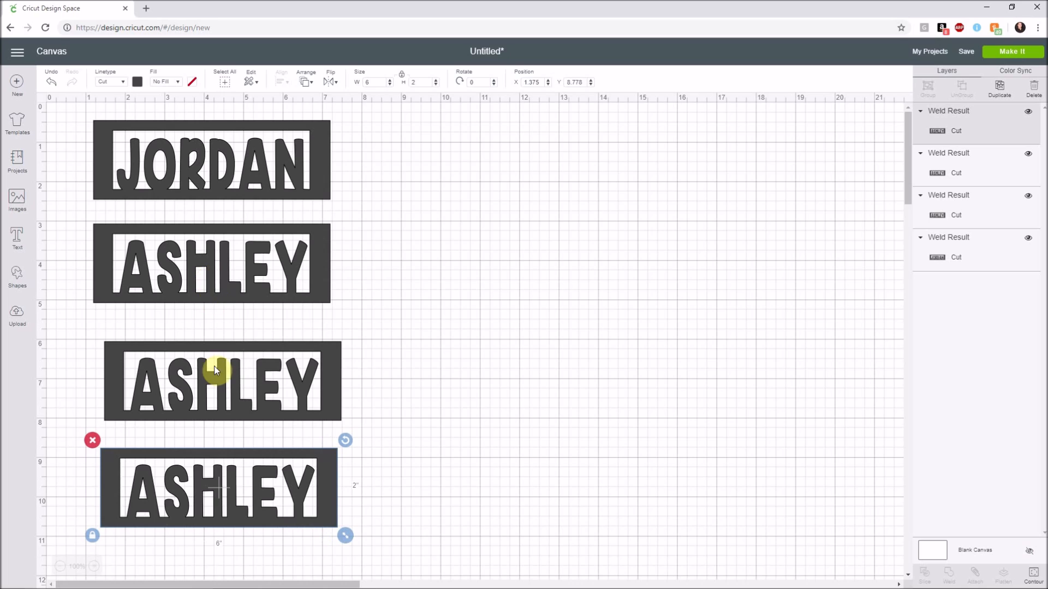
Duplicate the first welded bookmark and place the copy in the empty canvas area beside the column of bookmarks.
{"action": "left_click", "coordinate": [306, 184]}
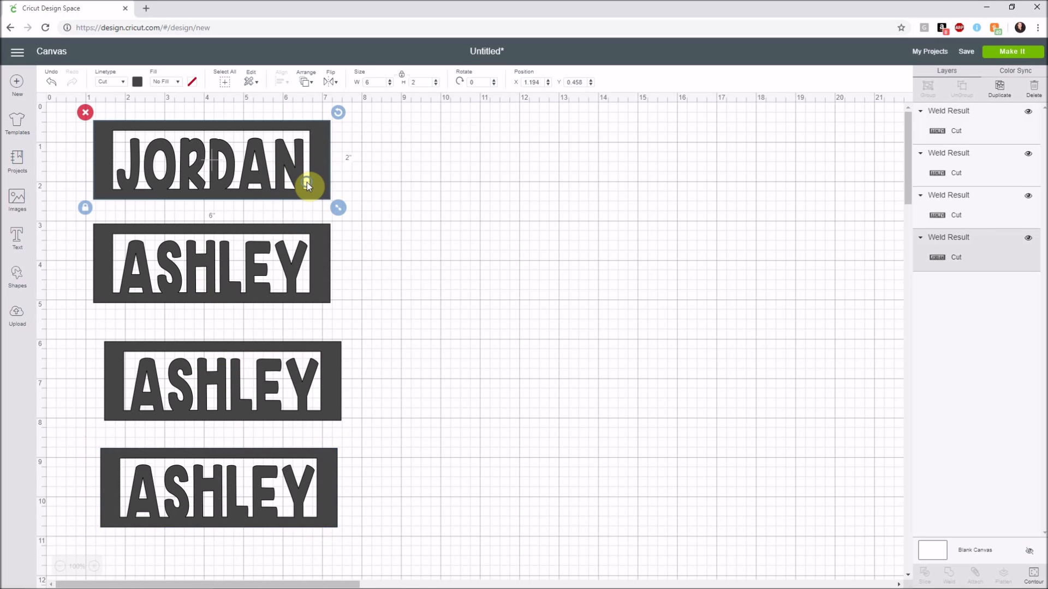
{"action": "right_click", "coordinate": [307, 183]}
{"action": "left_click", "coordinate": [343, 274]}
{"action": "left_click_drag", "start_coordinate": [309, 143], "coordinate": [494, 207]}
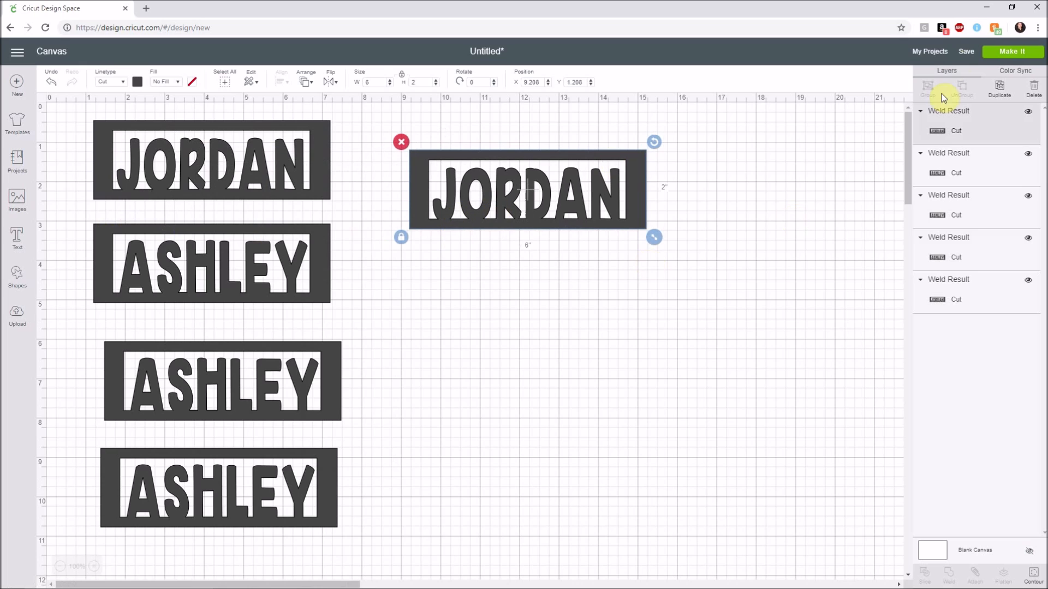
Proceed to the mat preview and set the material size to 8.5" x 11" (Letter).
{"action": "left_click", "coordinate": [1007, 52]}
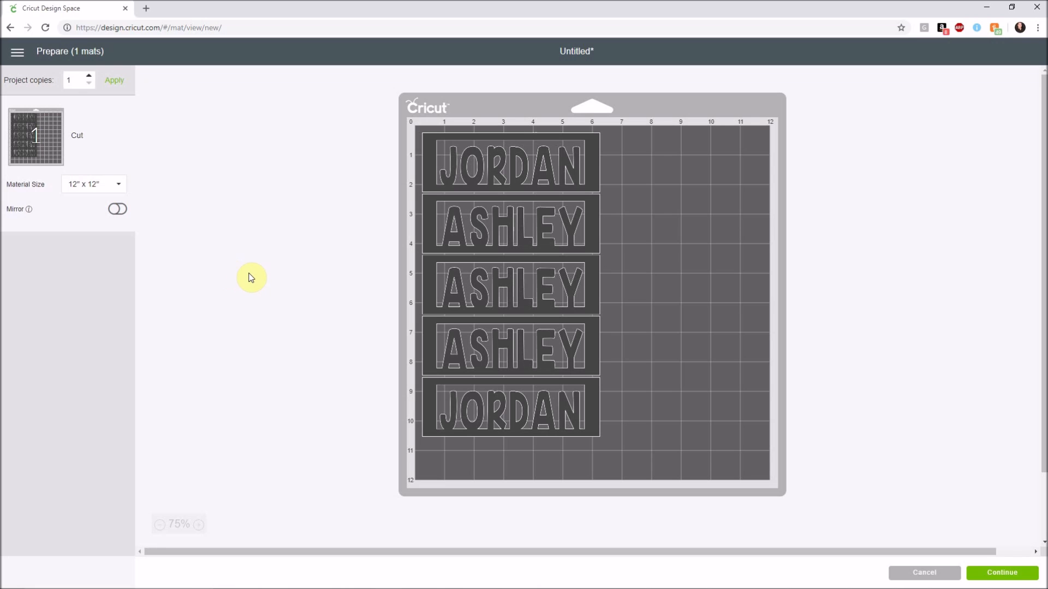
{"action": "left_click", "coordinate": [100, 183]}
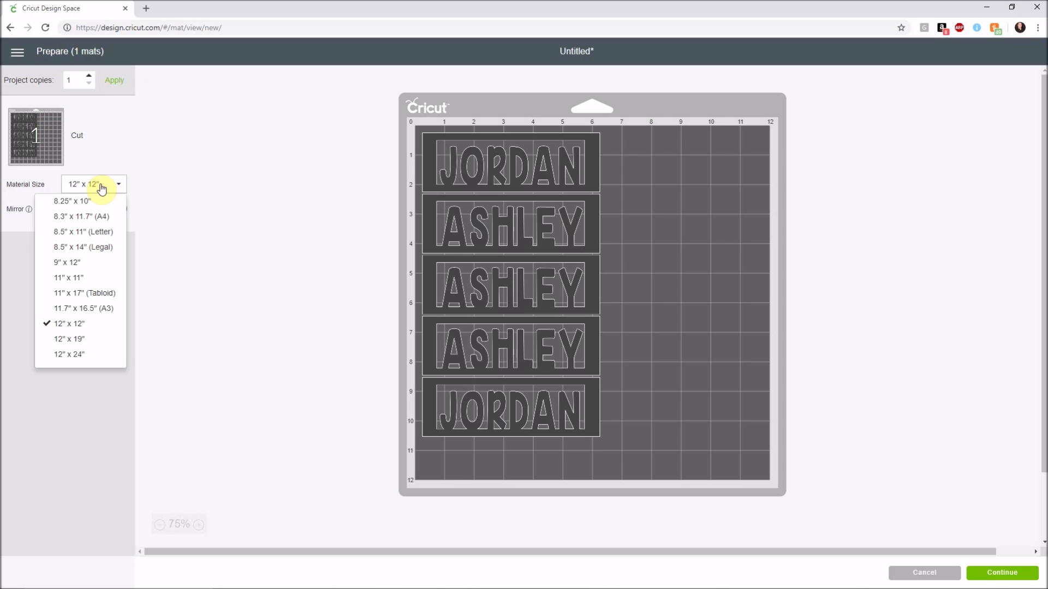
{"action": "left_click", "coordinate": [66, 238]}
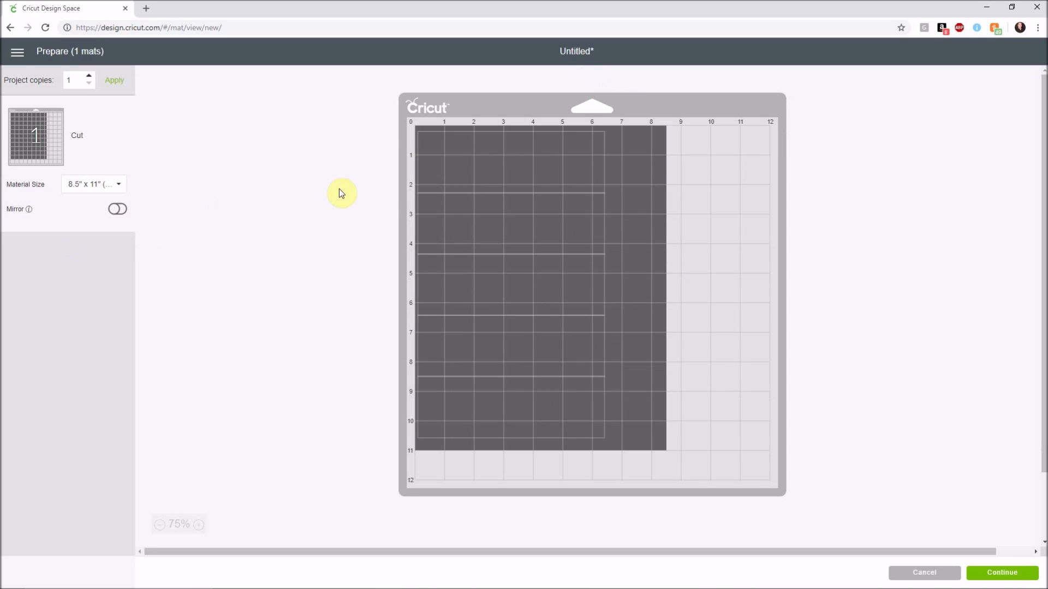